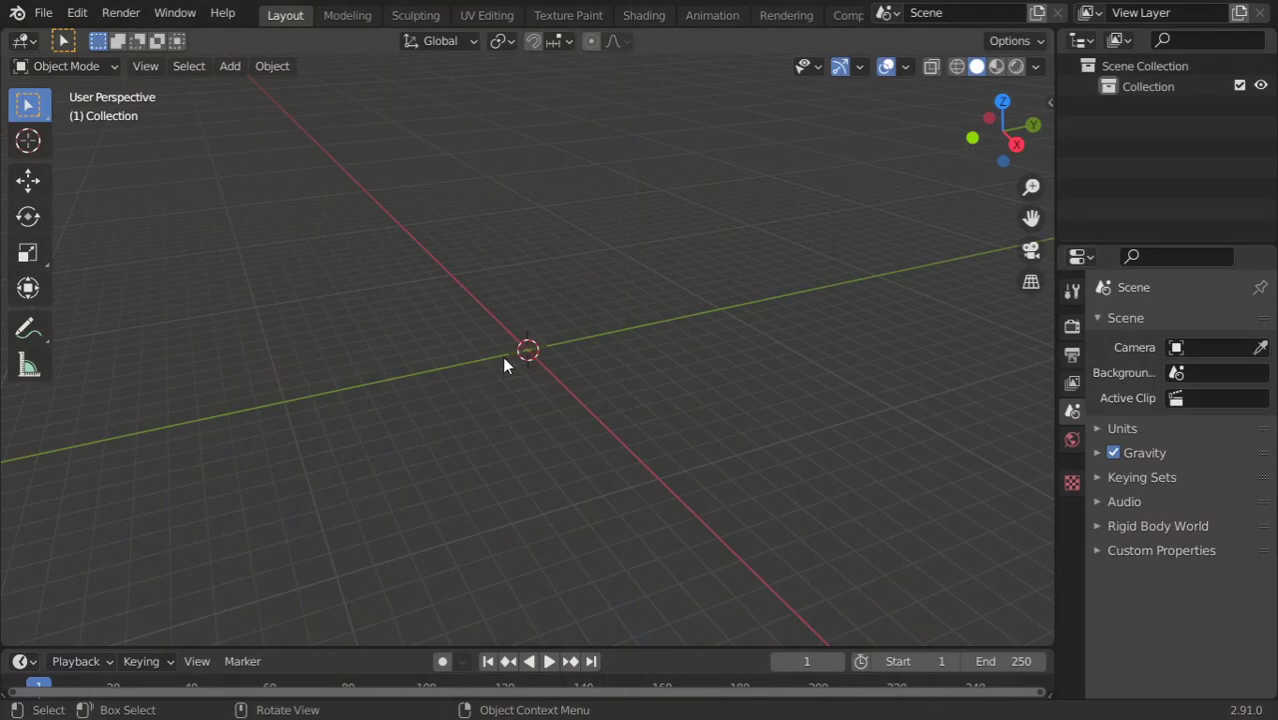
Step: Switch to top orthographic view and add a UV sphere at the origin
key(KP_7)
key(shift+a)
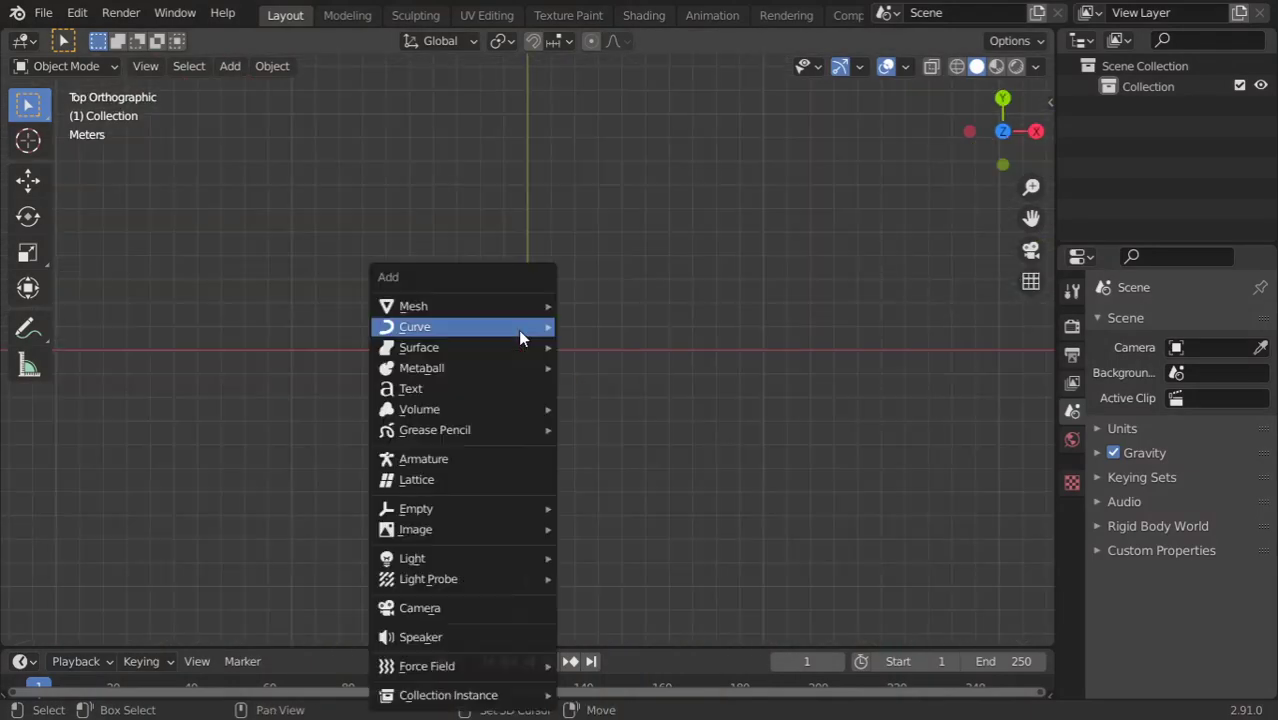
mouse_move(413, 306)
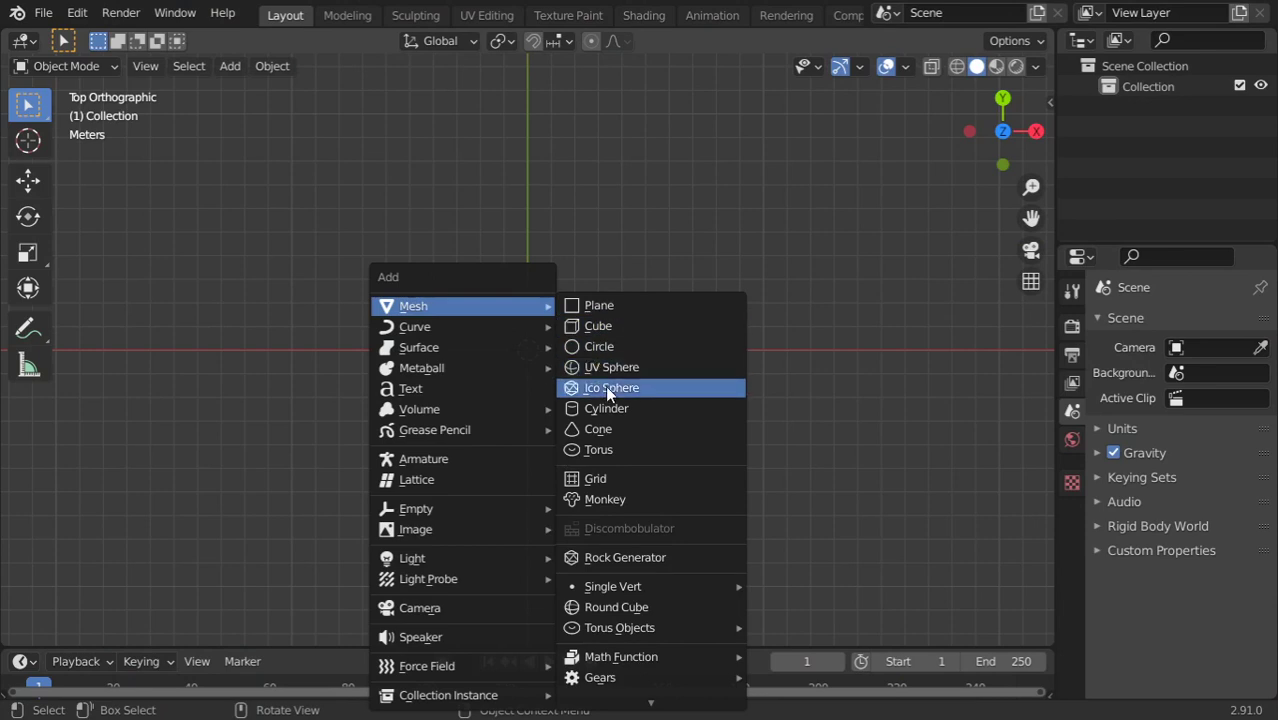
click(617, 367)
Step: Enter Edit Mode on the sphere and pan the view so it shifts down-left
key(Tab)
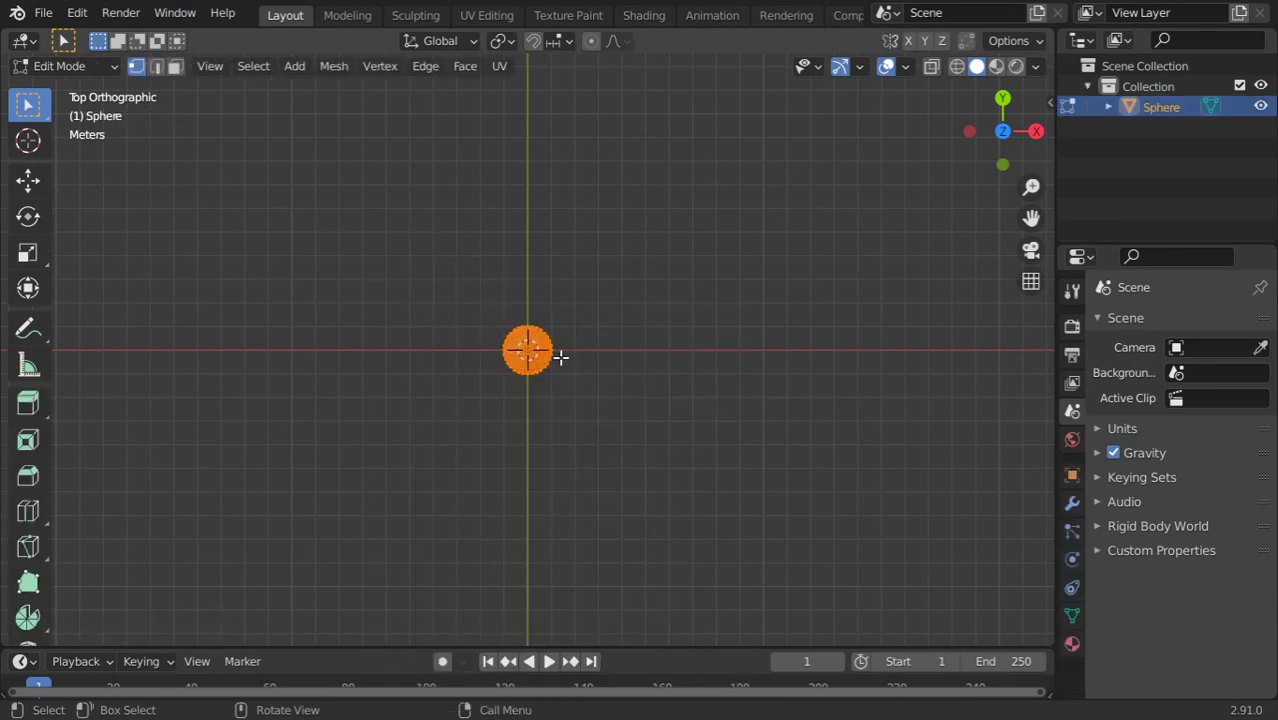
scroll(561, 357, up, 2)
scroll(561, 357, up, 3)
scroll(561, 357, down, 4)
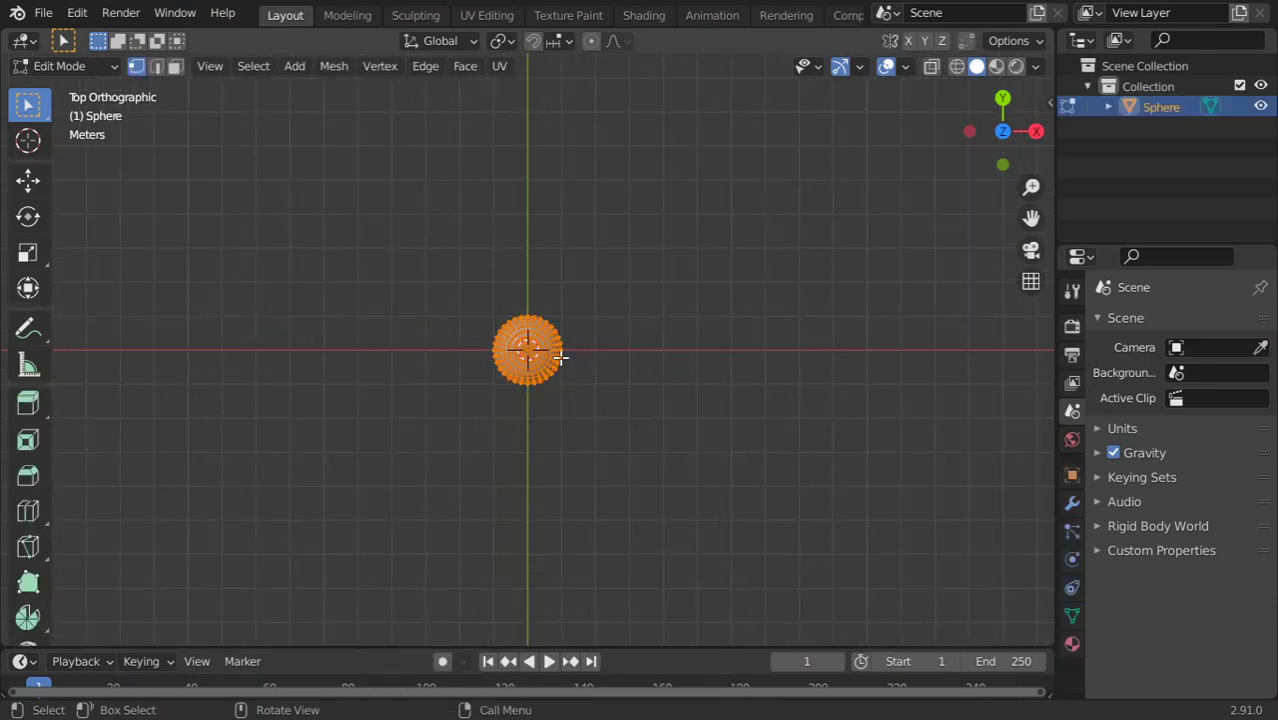
shift+middle_drag(561, 356, 542, 443)
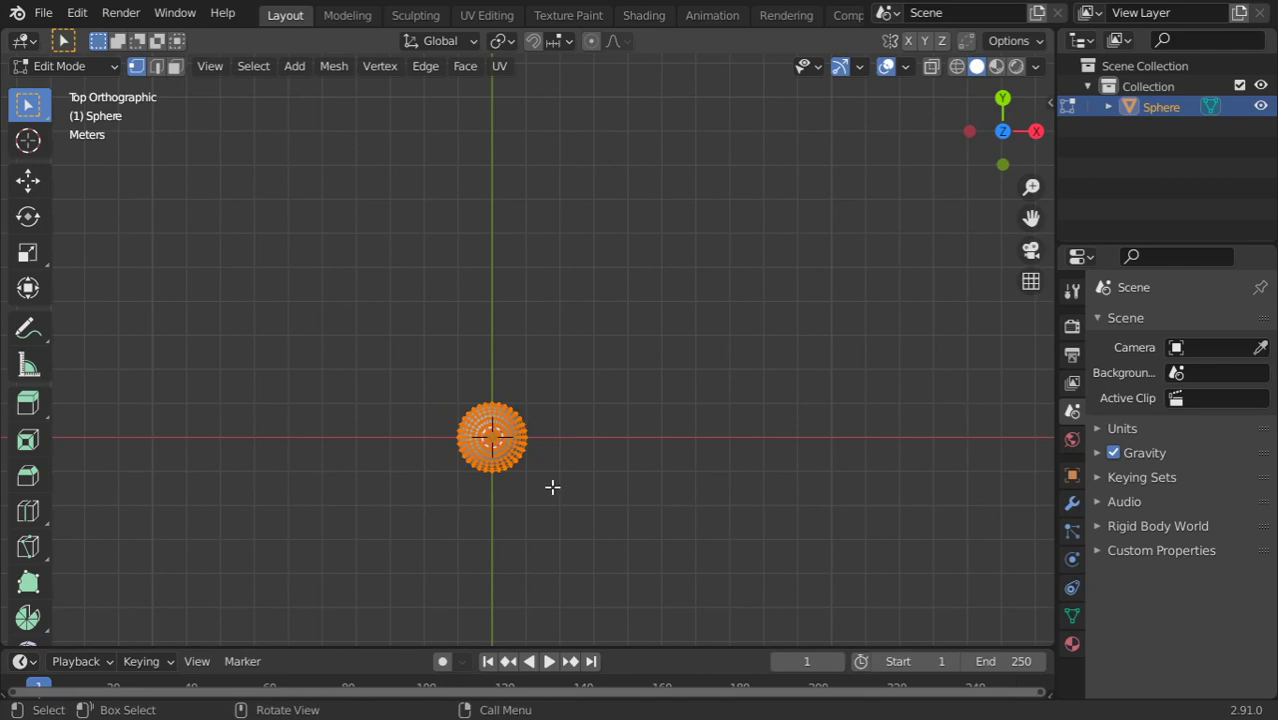
Step: Move the sphere's vertices 7 m along Y, then return to Object Mode
key(g)
key(y)
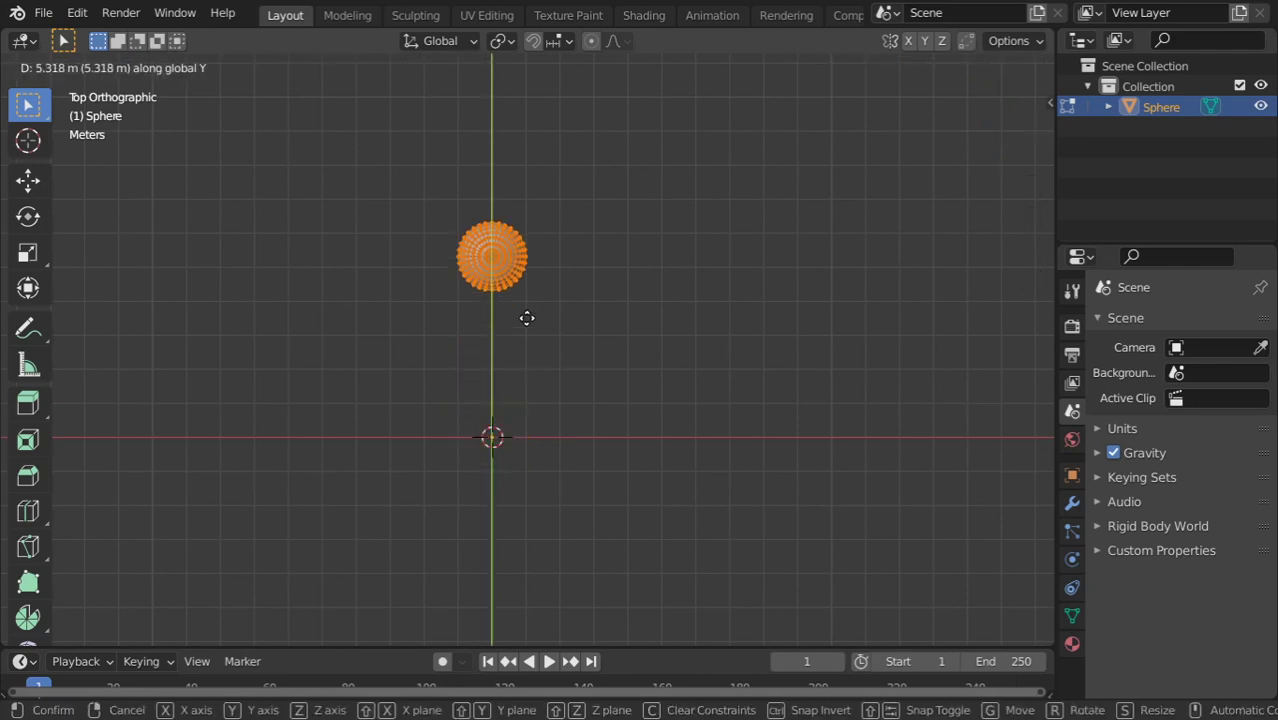
text(7)
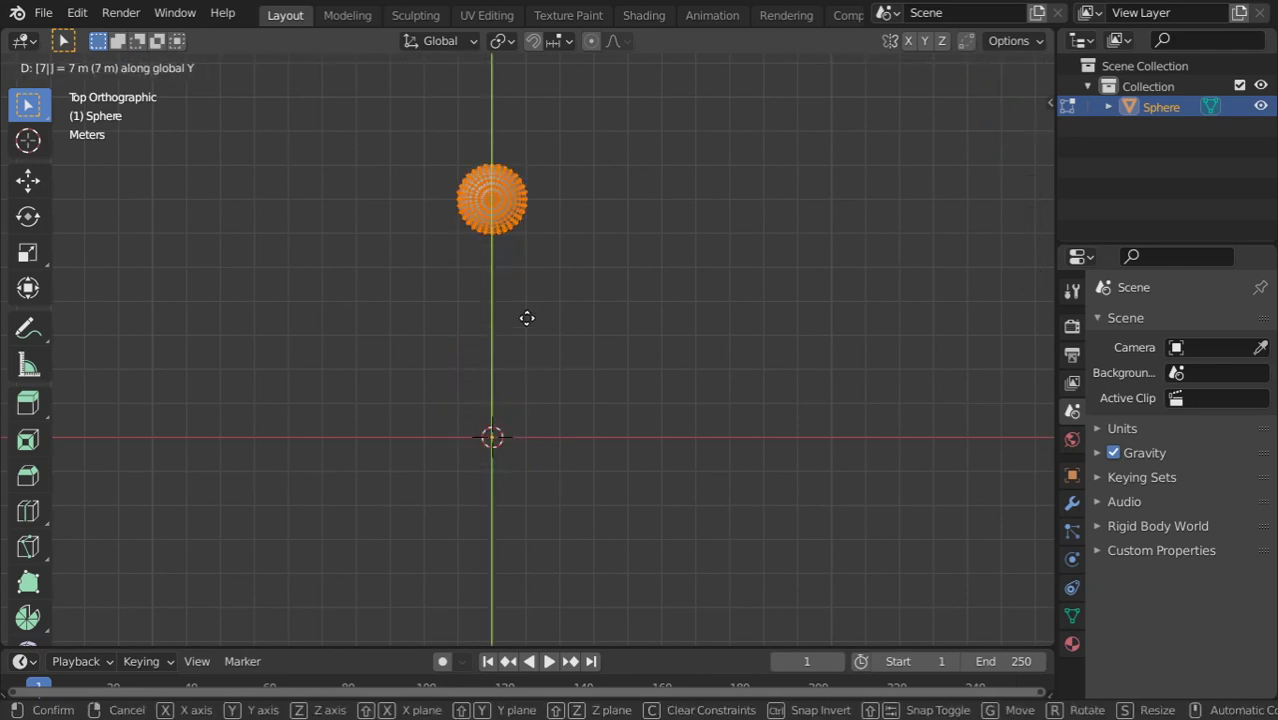
key(Return)
key(Tab)
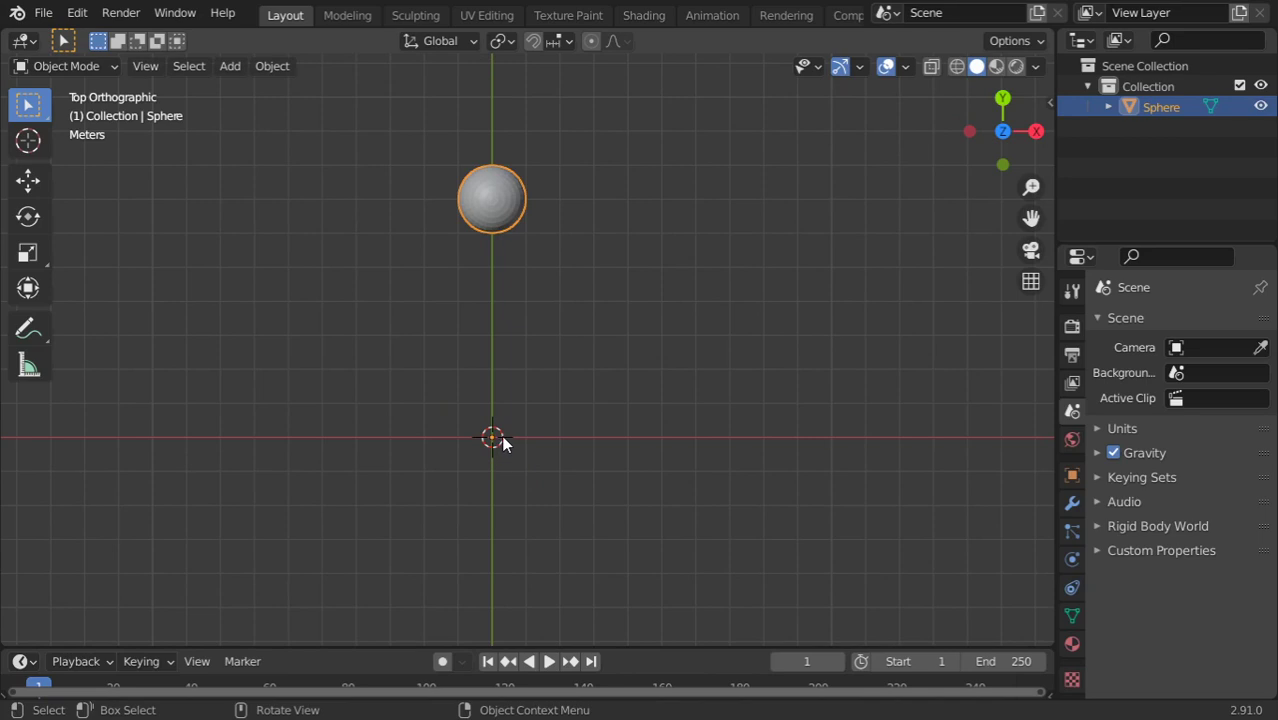
Step: Duplicate the sphere rotated 30° about Z, then repeat the duplicate-rotate twice with Shift+R
key(Tab)
key(Tab)
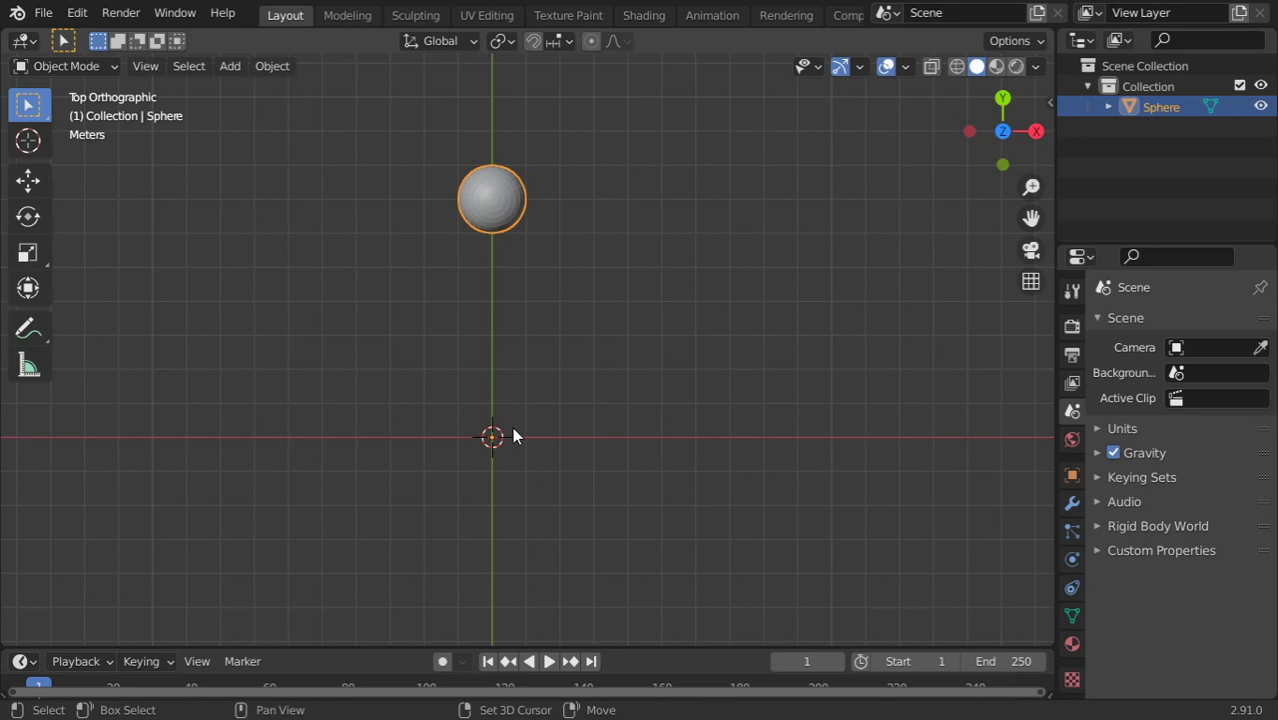
key(shift+d)
key(r)
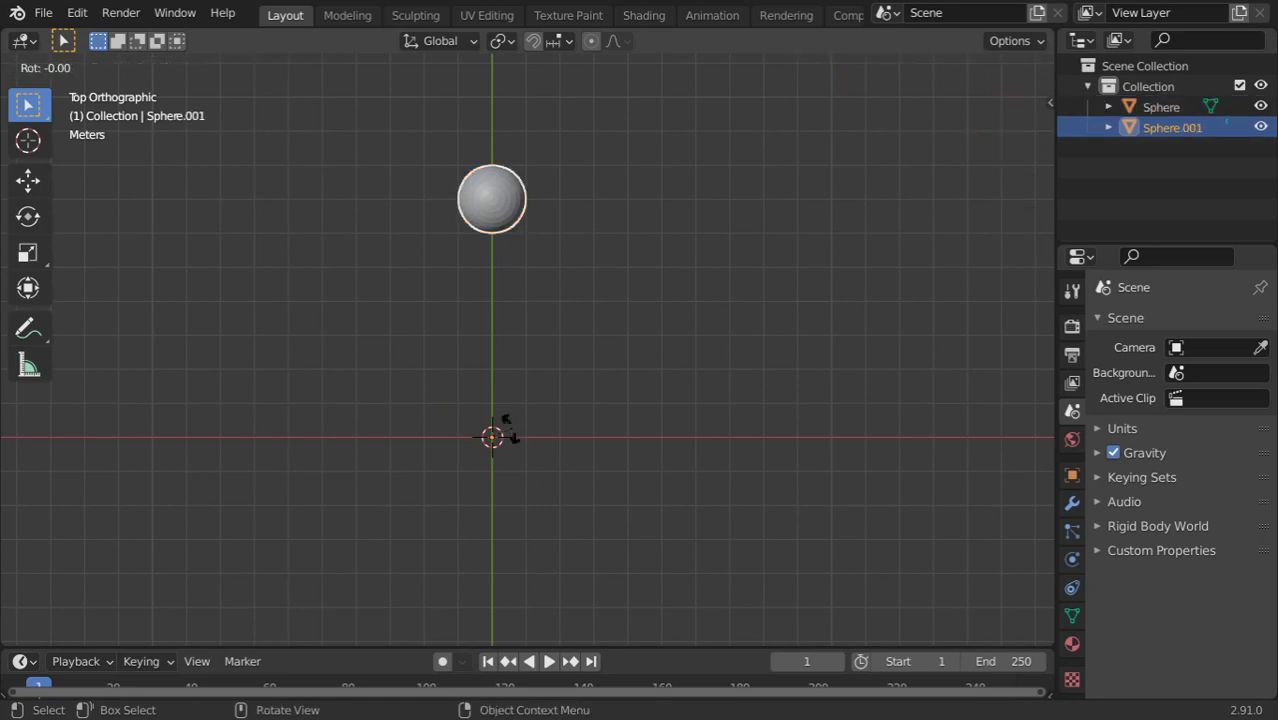
text(z)
text(3)
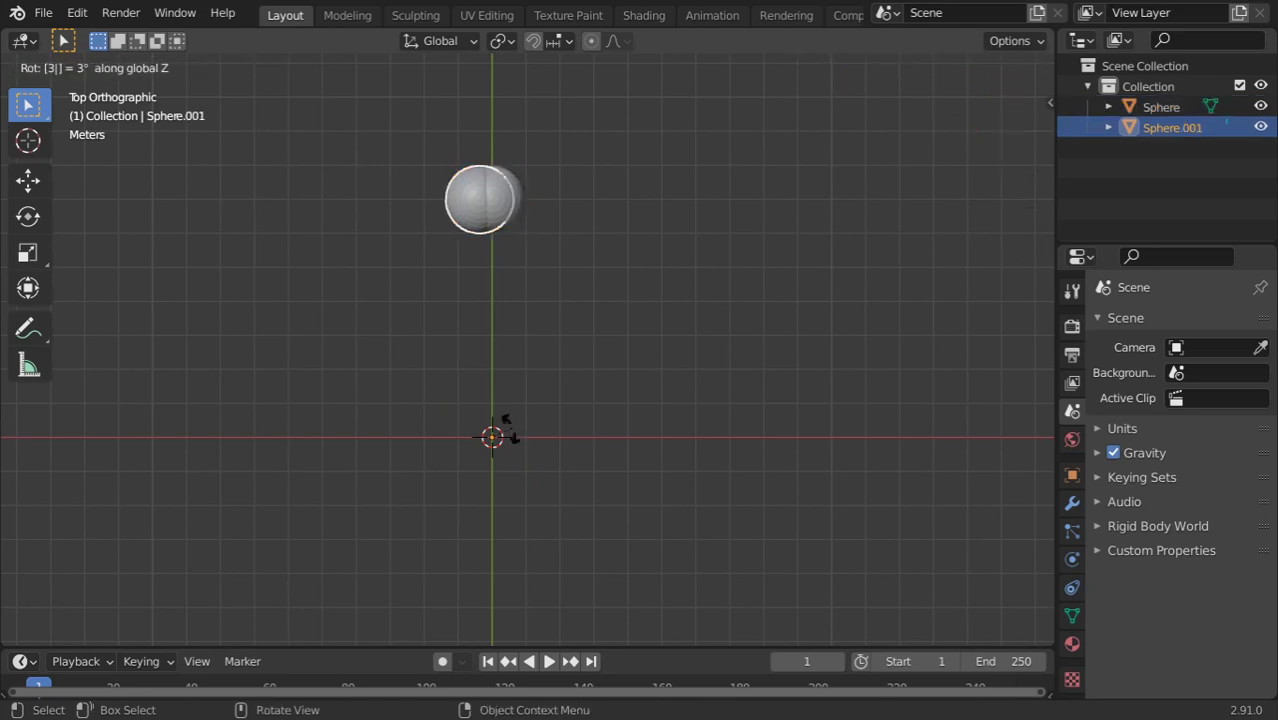
text(0)
key(Return)
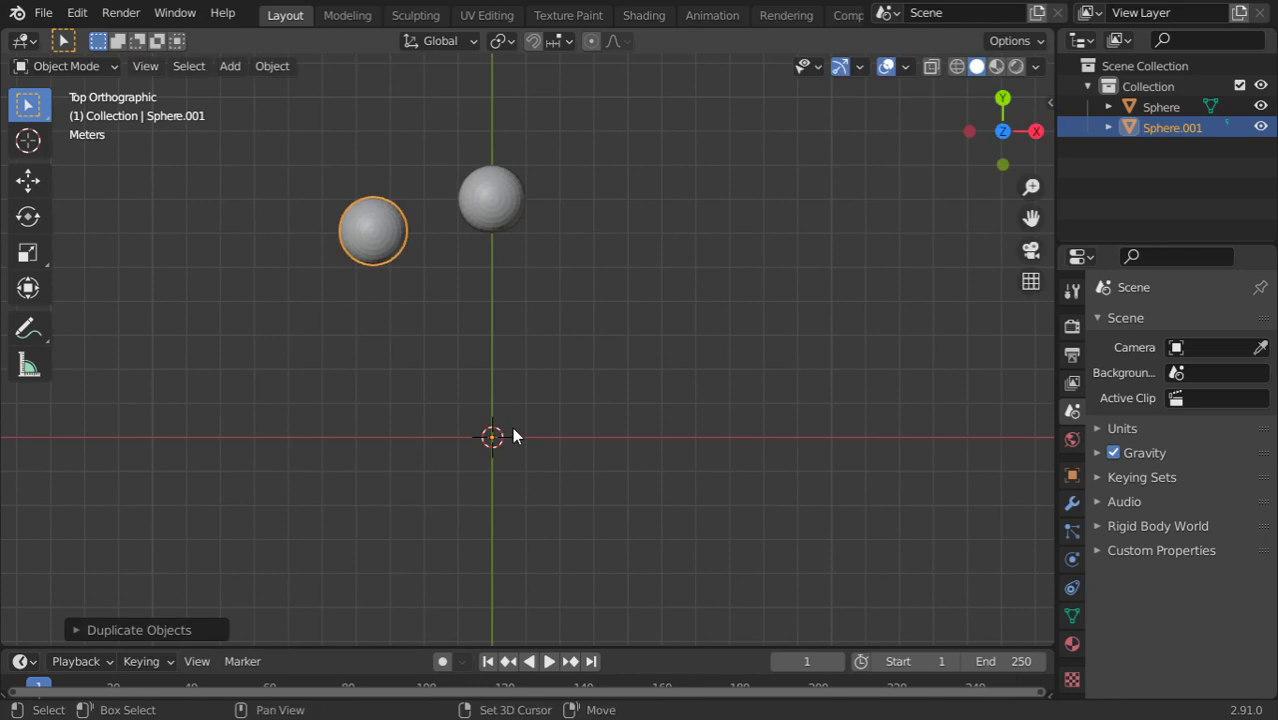
key(shift+r)
key(shift+r)
key(shift+r)
key(shift+r)
key(shift+r)
key(shift+r)
key(shift+r)
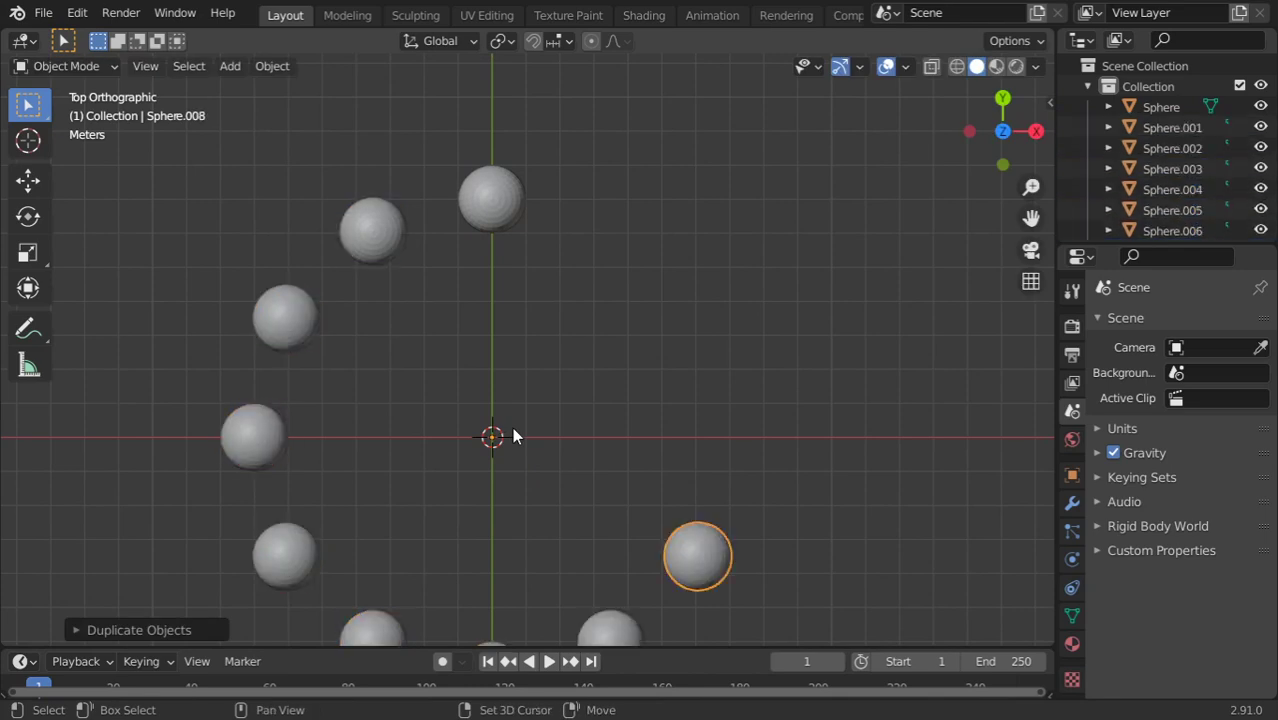
key(shift+r)
key(shift+r)
key(shift+r)
Step: Pan to show the whole ring and shift-select the top, right, lower-right, bottom and lower-left copies
scroll(514, 388, down, 2)
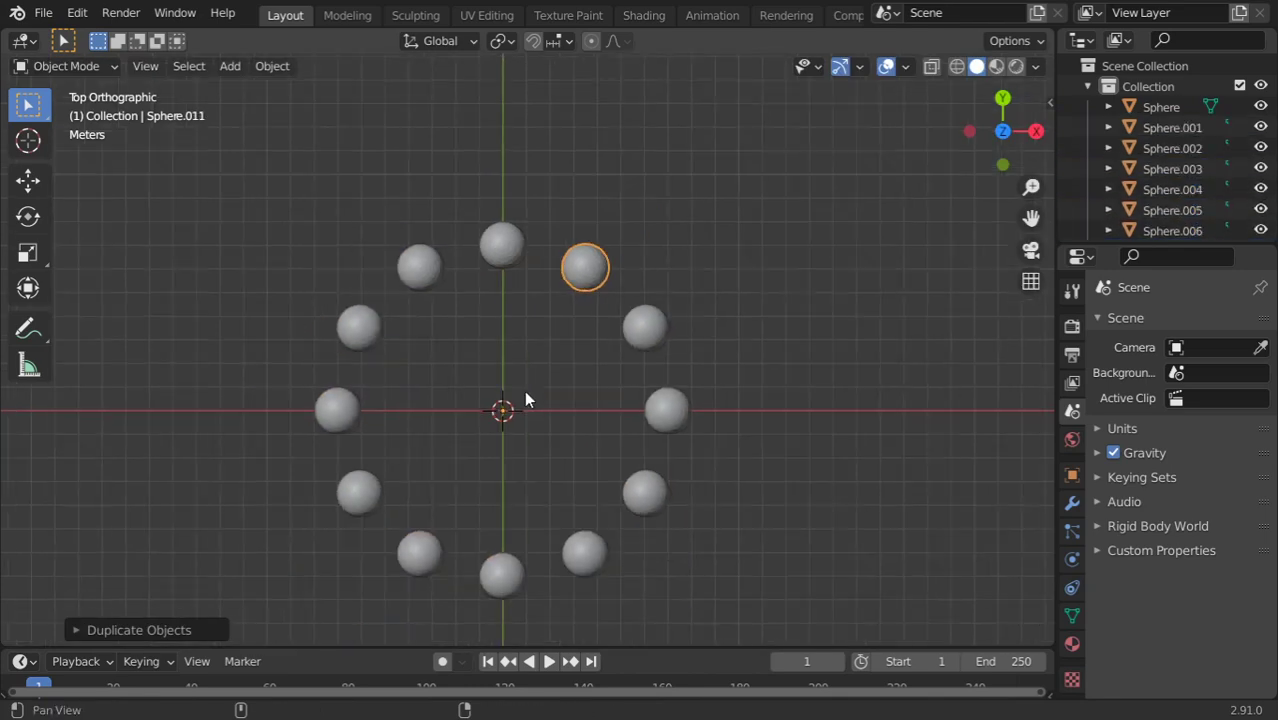
shift+middle_drag(524, 393, 519, 300)
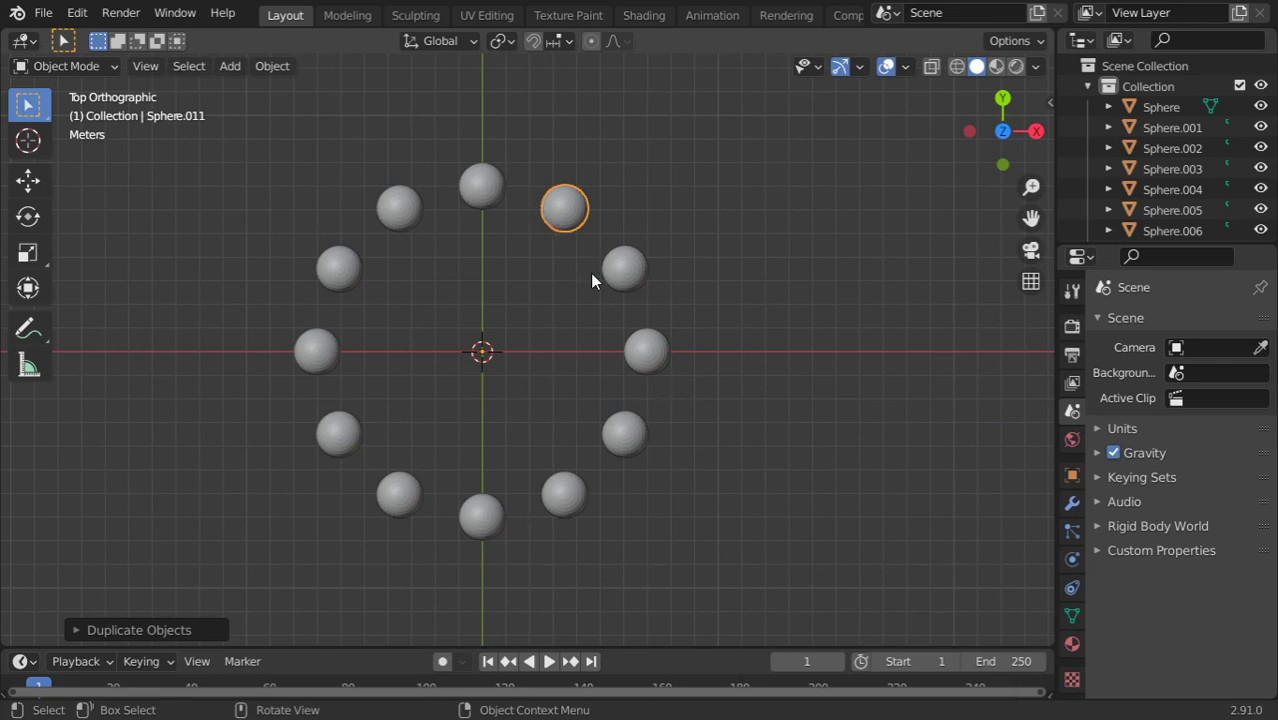
shift+click(625, 267)
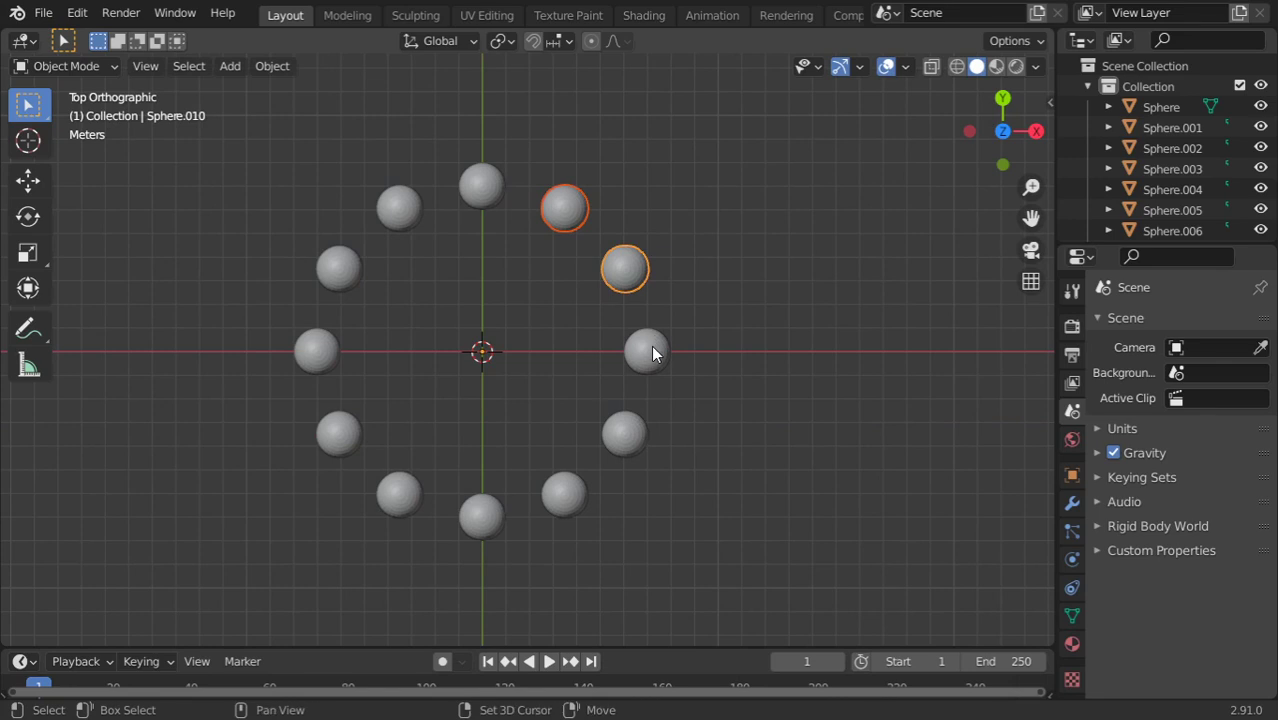
shift+click(650, 350)
shift+click(632, 438)
shift+click(484, 528)
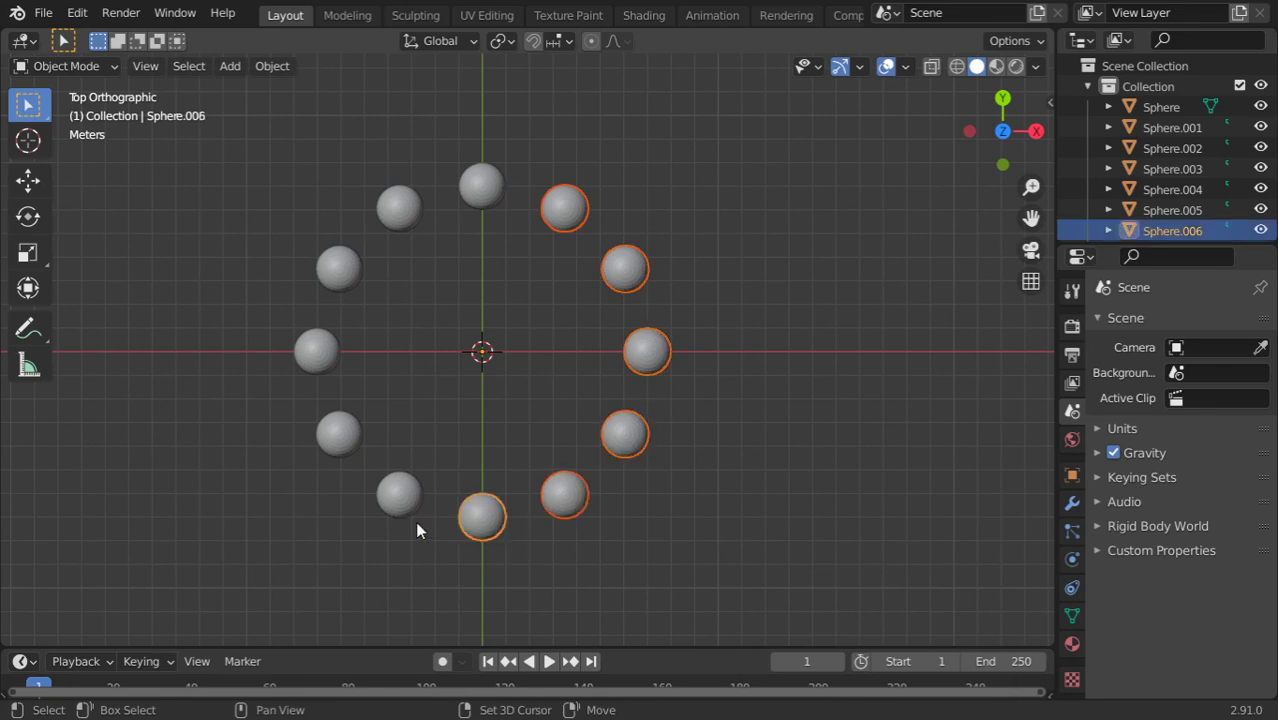
shift+click(400, 494)
Step: Add the remaining left and upper-left copies to the selection and delete them all
shift+click(339, 433)
shift+click(312, 350)
shift+click(340, 270)
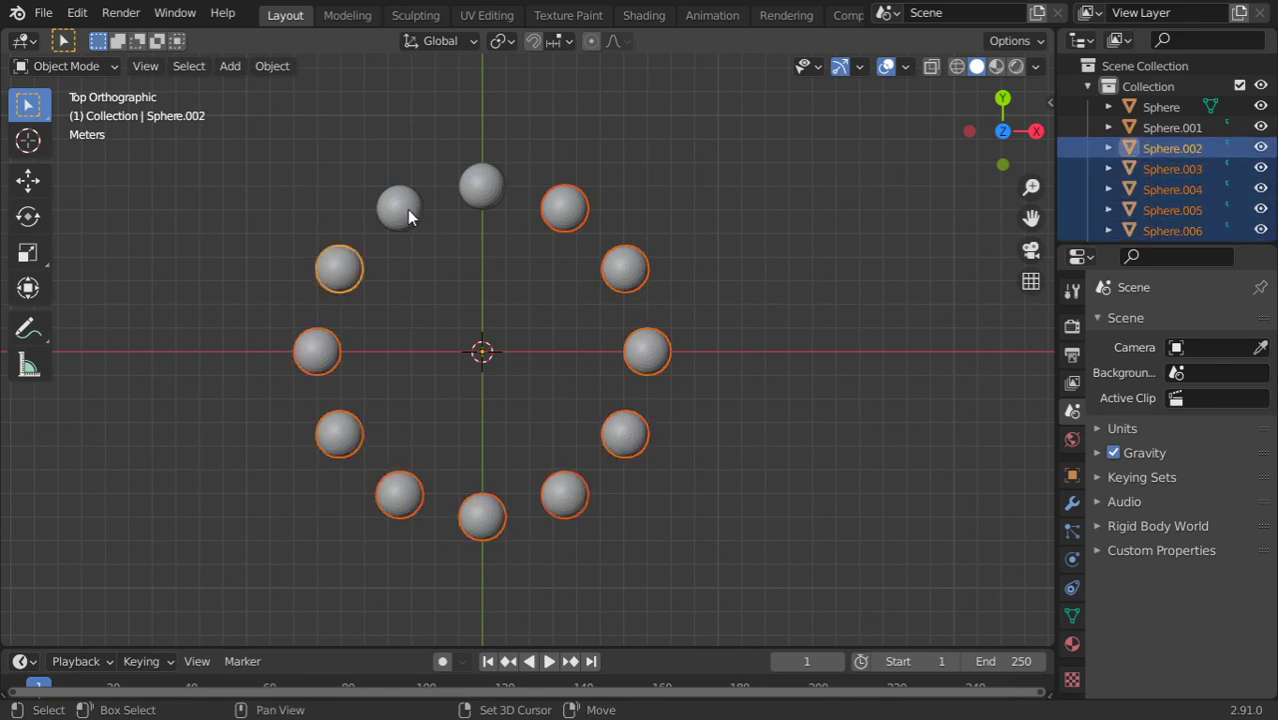
shift+click(405, 212)
key(x)
click(455, 255)
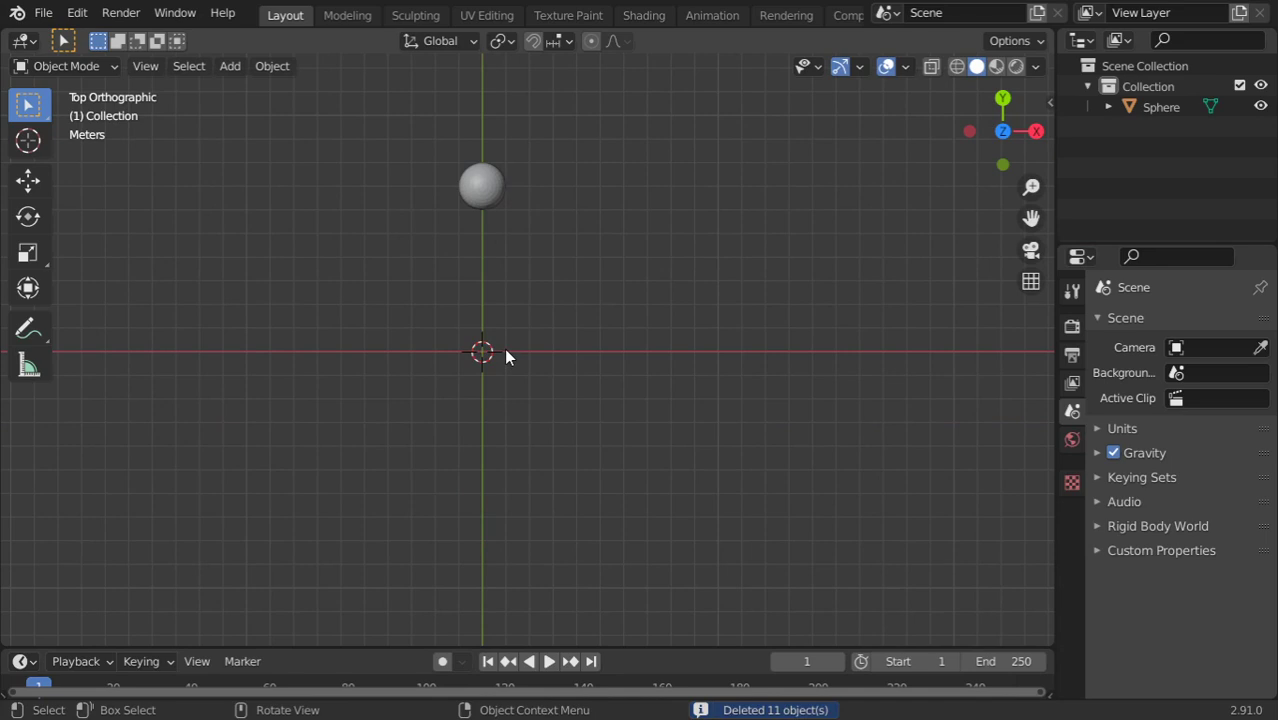
click(483, 206)
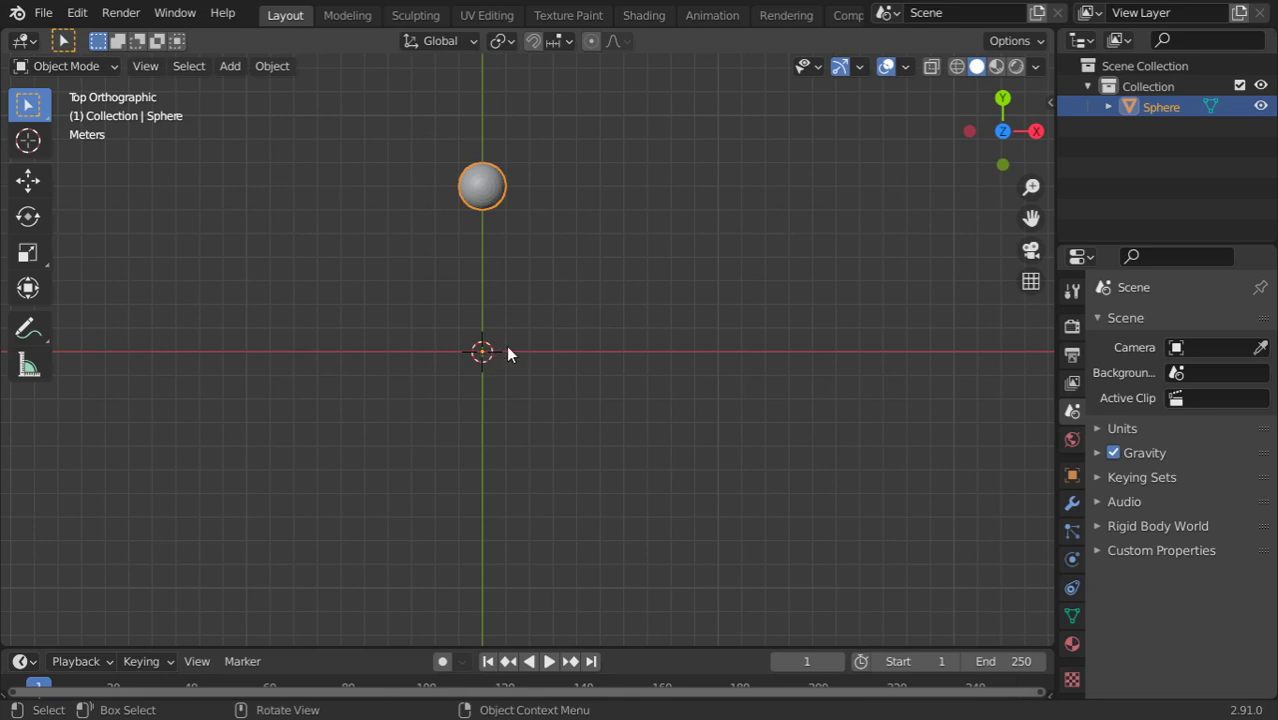
click(595, 227)
right_click(597, 226)
click(616, 233)
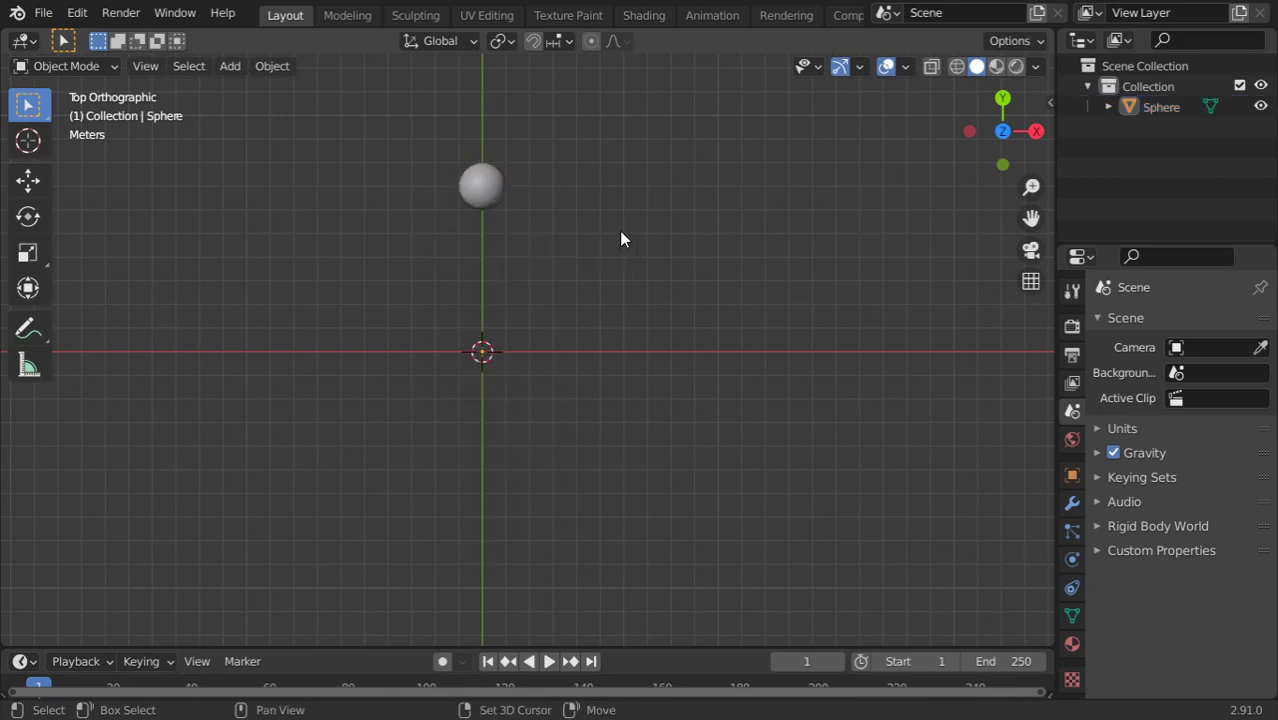
shift+right_drag(619, 230, 570, 101)
shift+right_drag(838, 230, 858, 292)
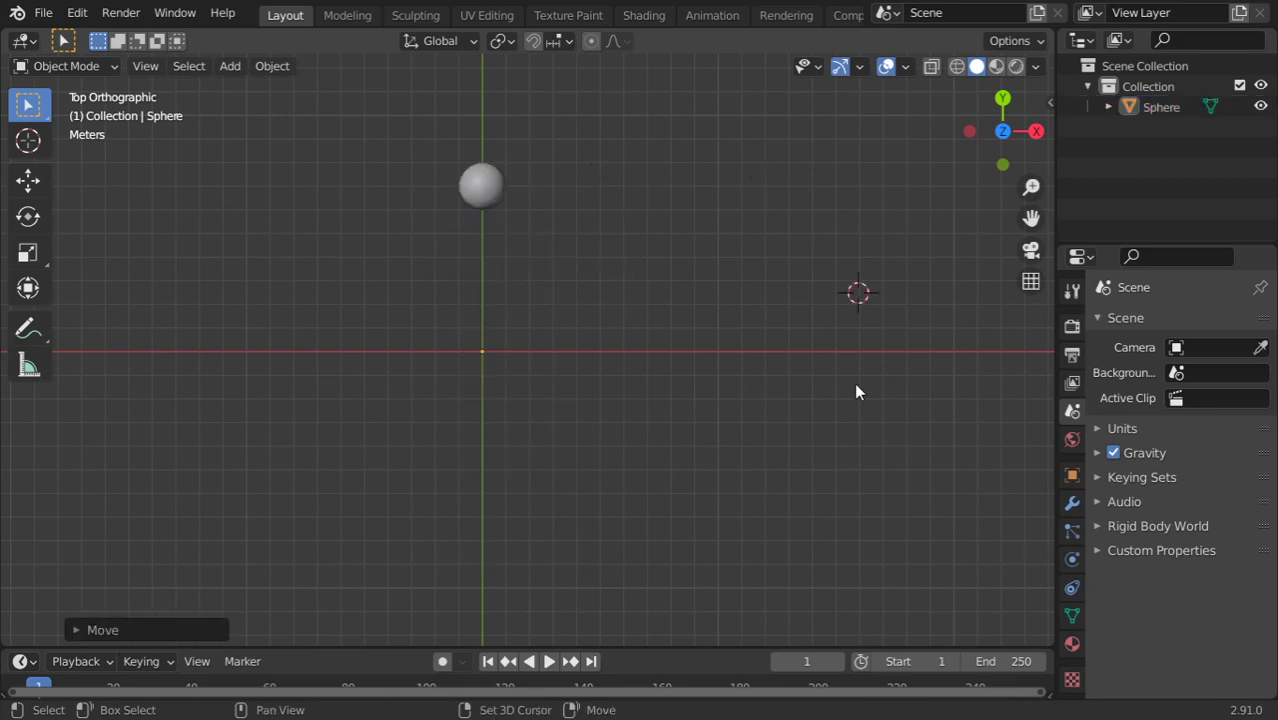
key(shift+c)
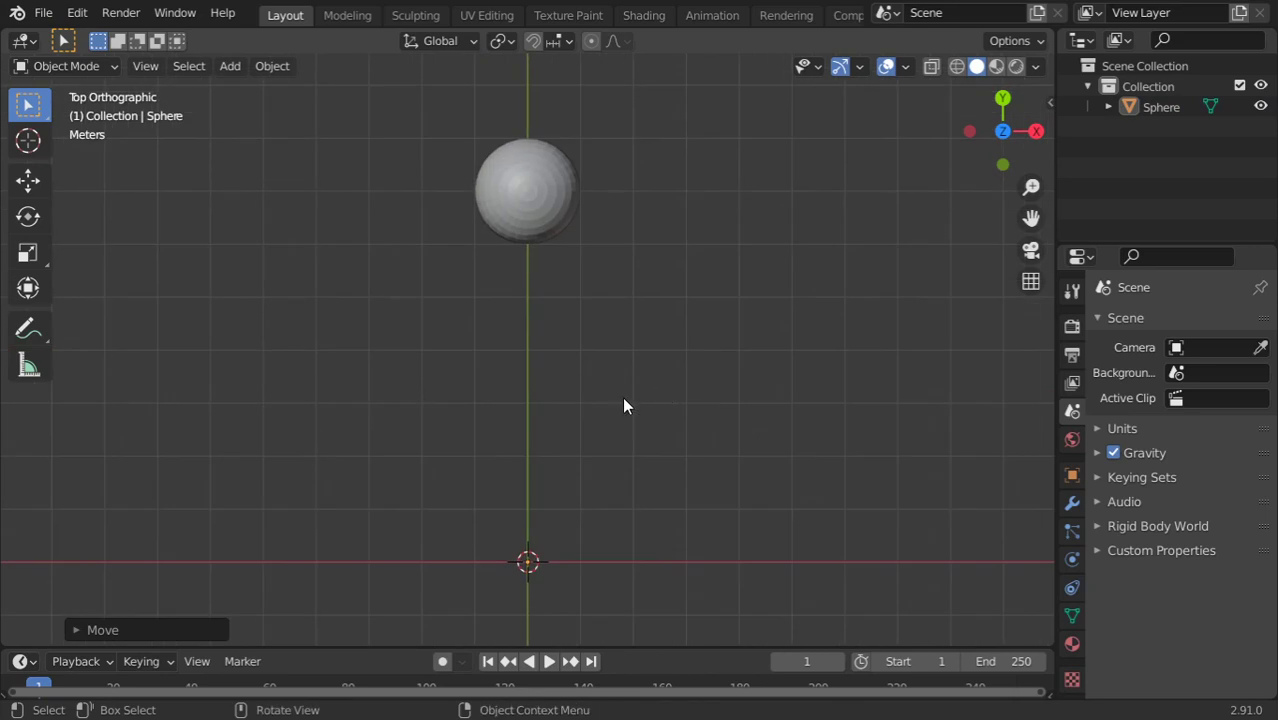
shift+middle_drag(575, 420, 522, 337)
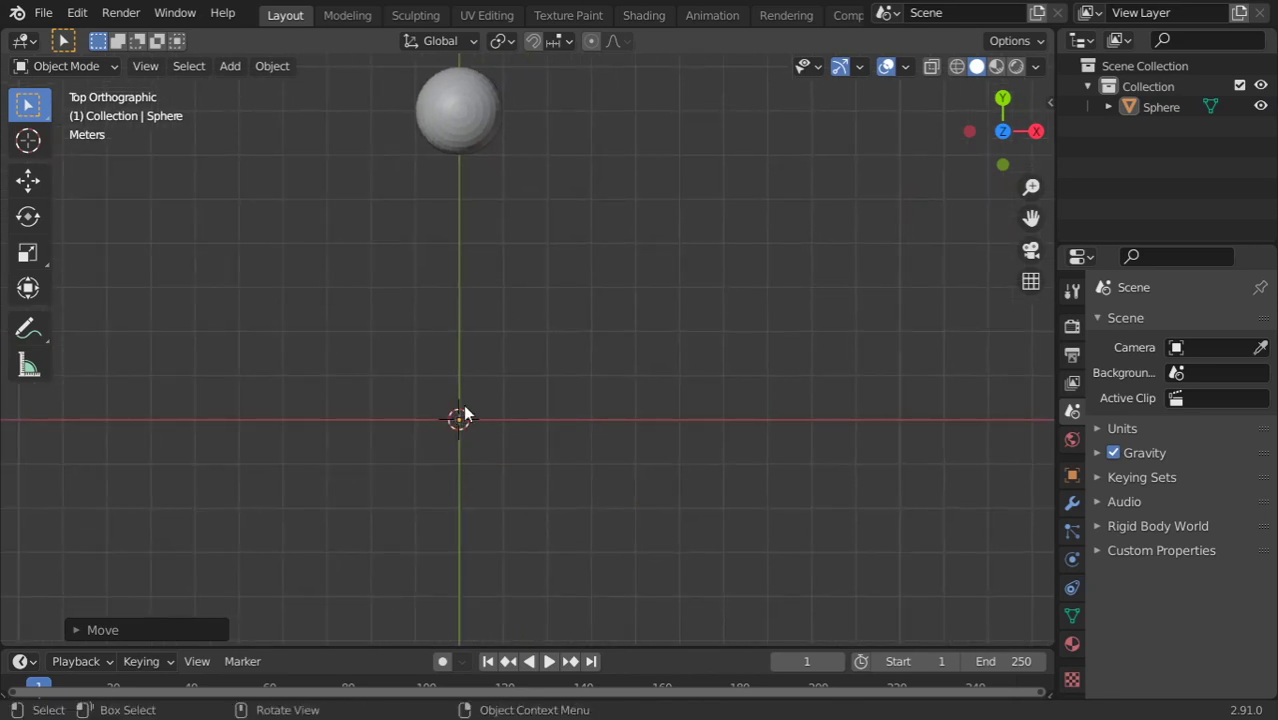
scroll(508, 248, down, 1)
click(488, 178)
scroll(494, 200, down, 3)
Step: Duplicate the sphere rotated 90° about Z and repeat twice with Shift+R
scroll(495, 247, down, 1)
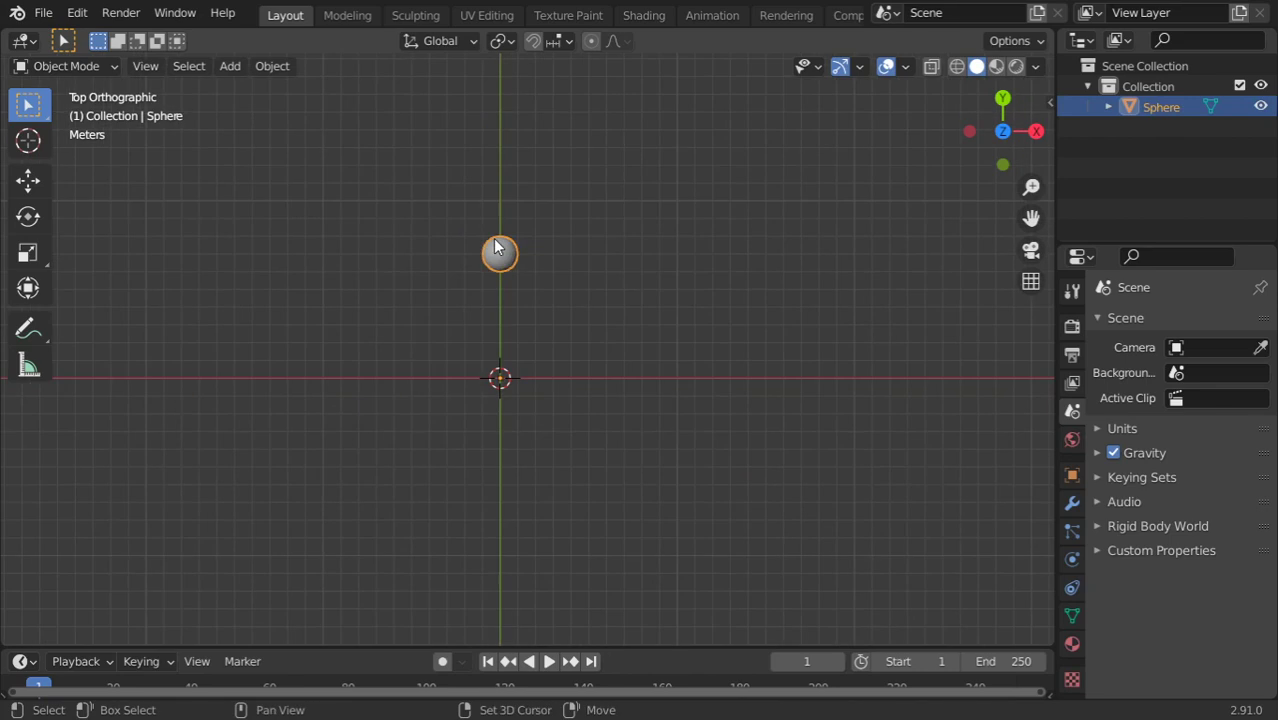
key(shift+d)
key(r)
text(z)
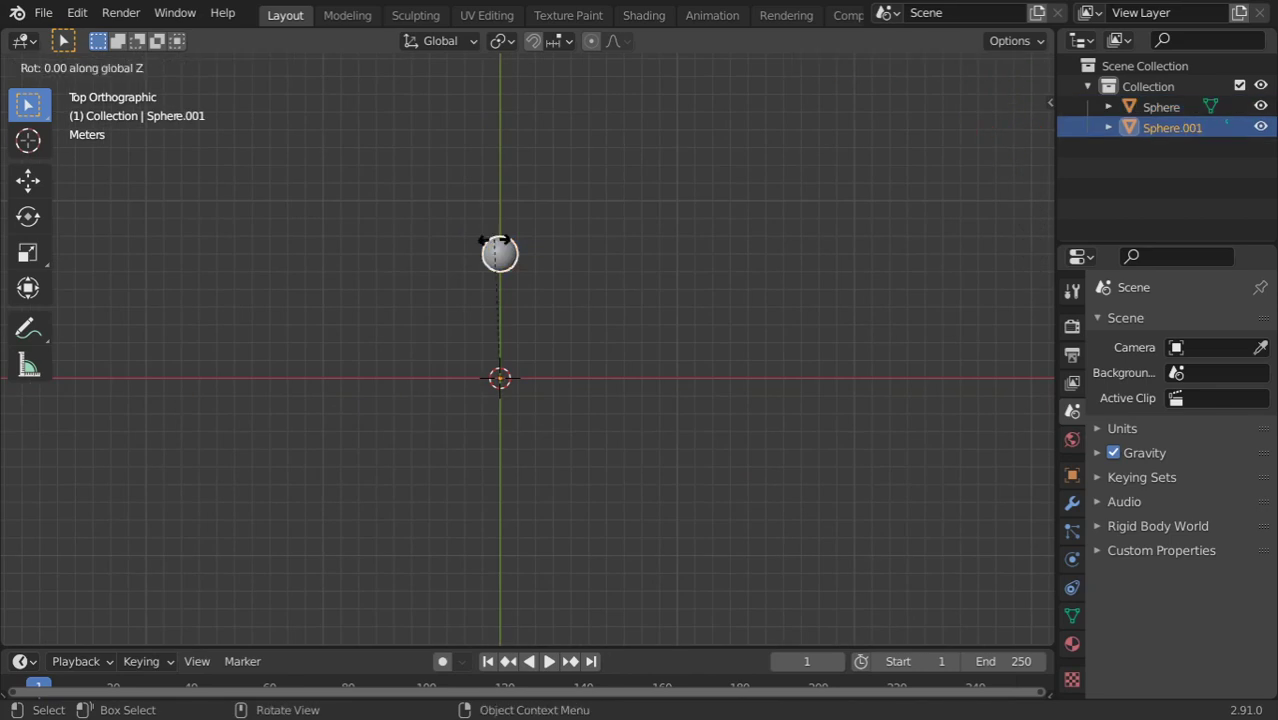
text(90)
key(Return)
key(shift+r)
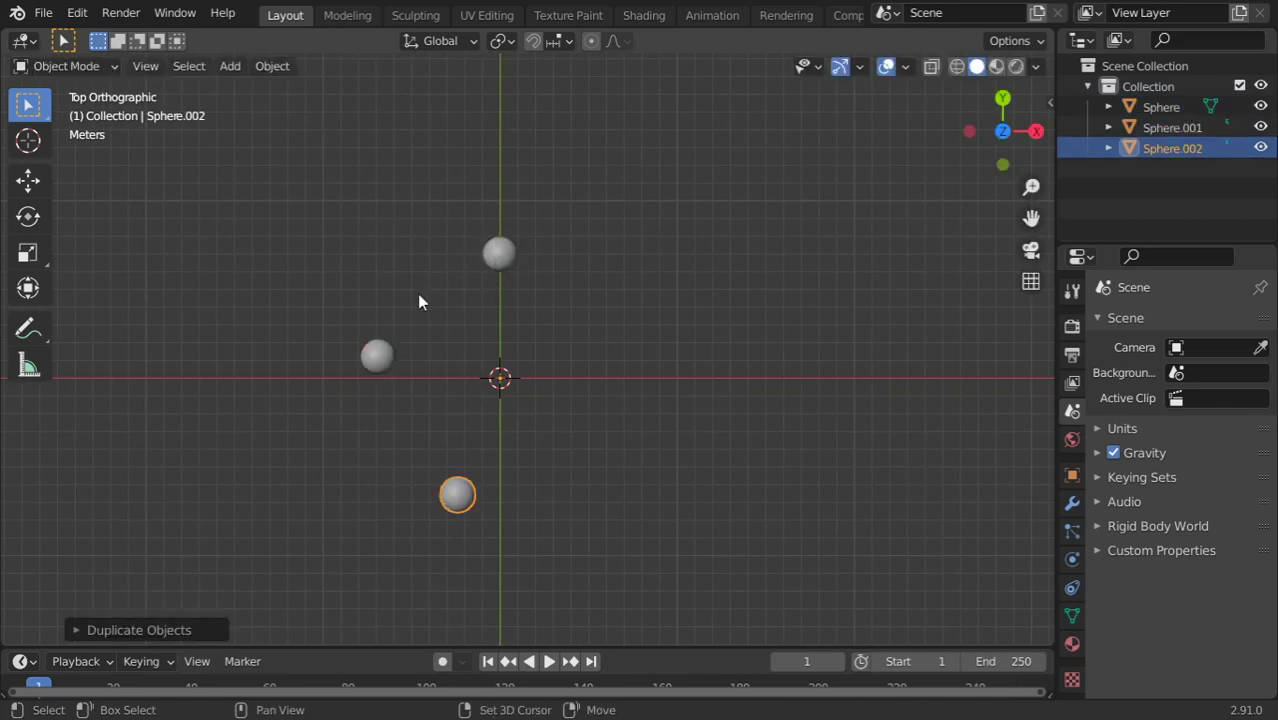
key(shift+r)
key(shift+r)
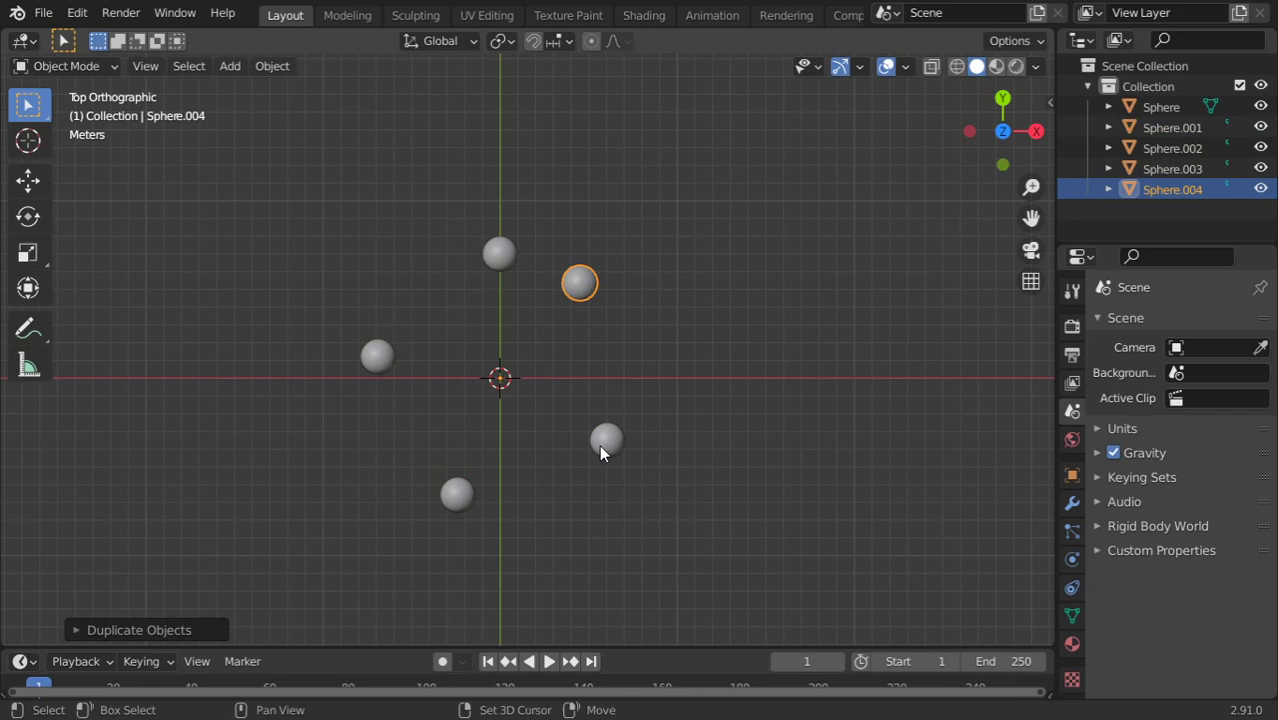
Step: Select the lower-right, bottom and left copies and delete them
shift+click(600, 445)
shift+click(457, 493)
shift+click(372, 362)
key(x)
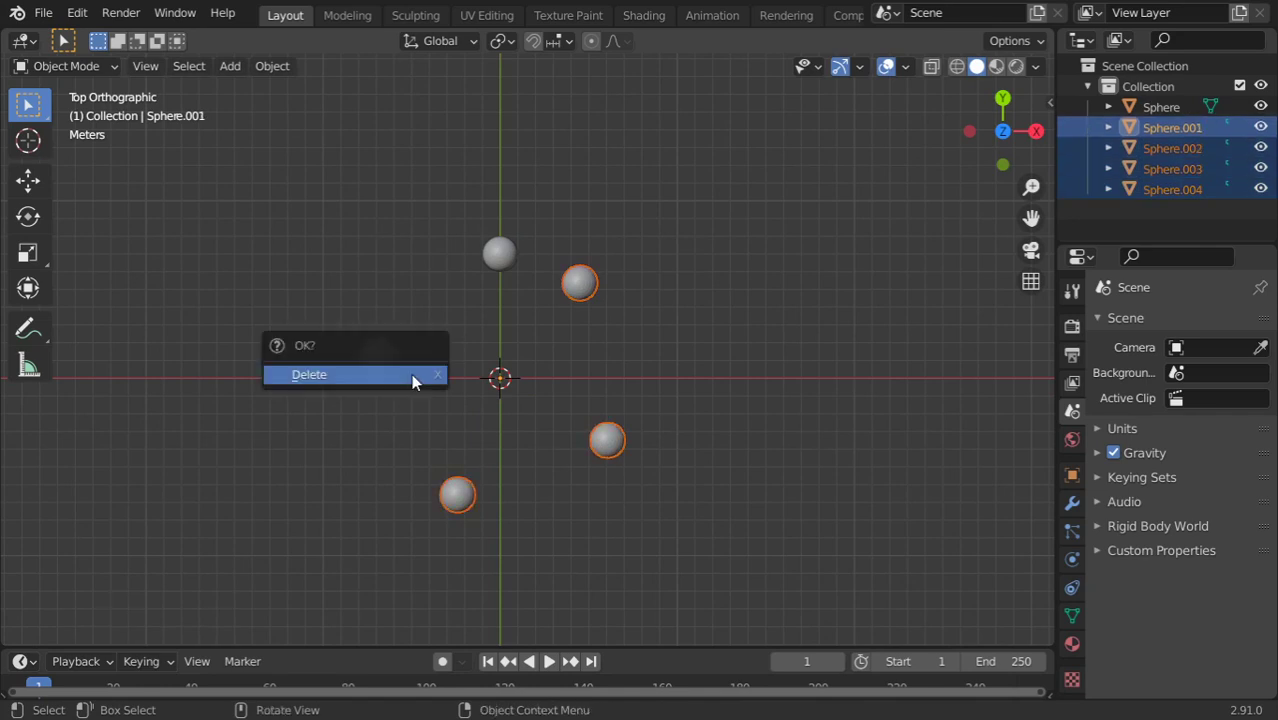
click(411, 373)
Step: Delete the last remaining sphere, then undo to restore it
click(501, 253)
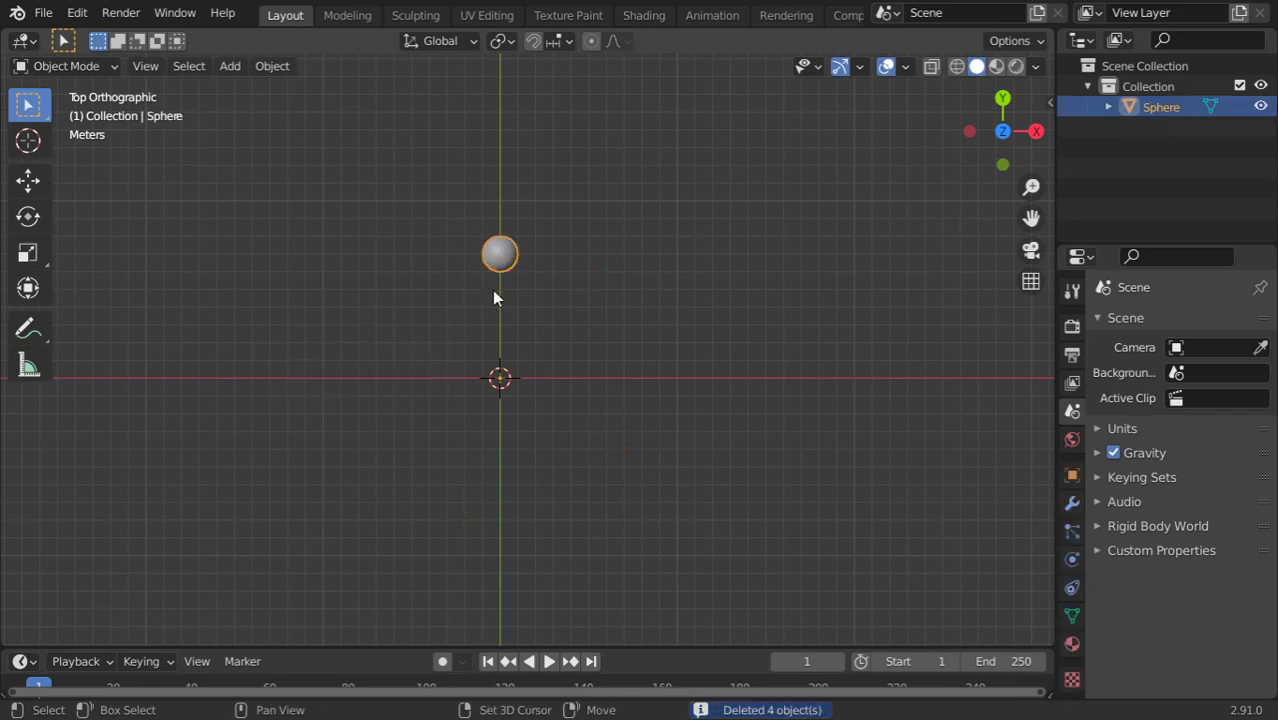
key(Delete)
key(z)
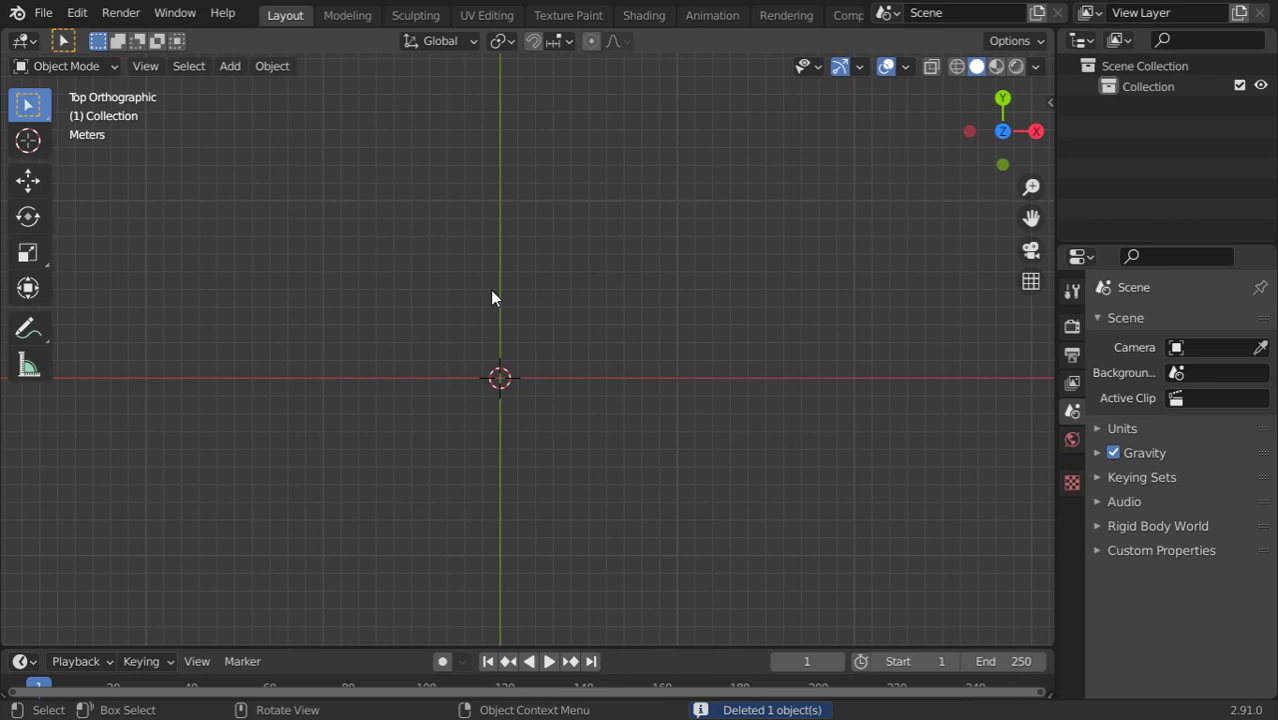
key(ctrl+z)
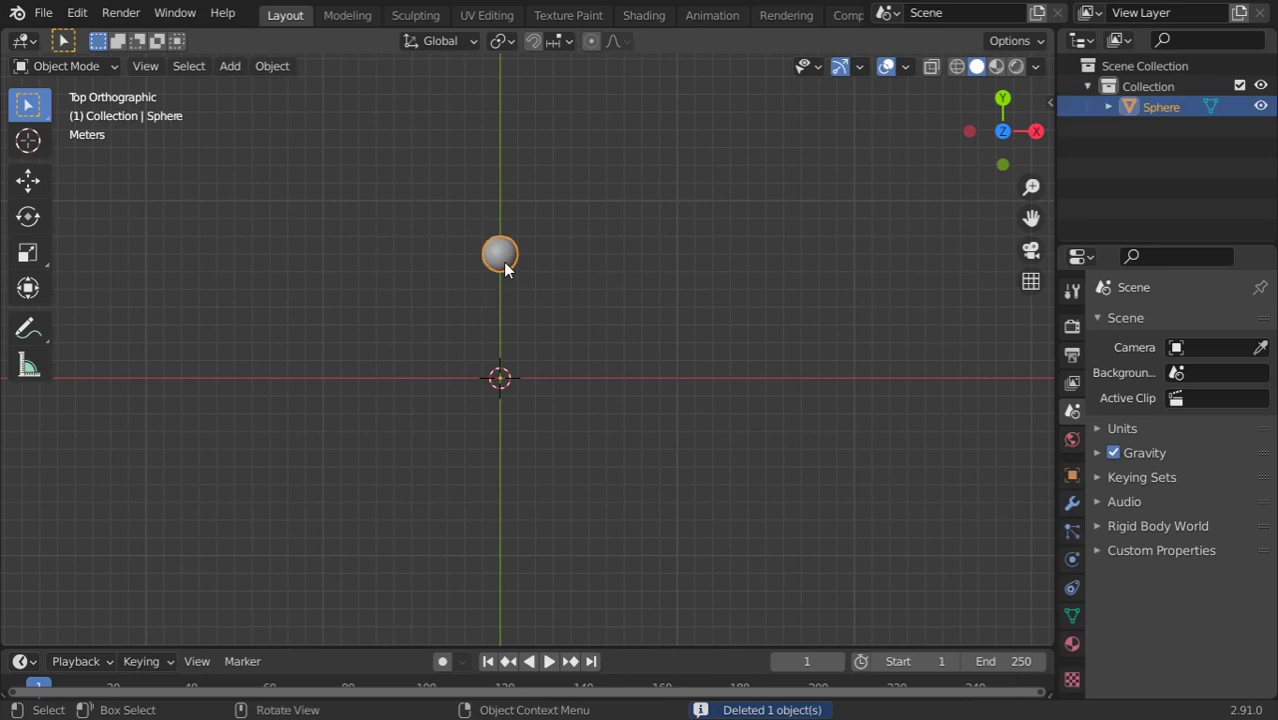
Step: Duplicate the sphere along X to a new spot, then repeat twice with Shift+R
scroll(503, 262, up, 5)
scroll(503, 262, down, 2)
key(shift+d)
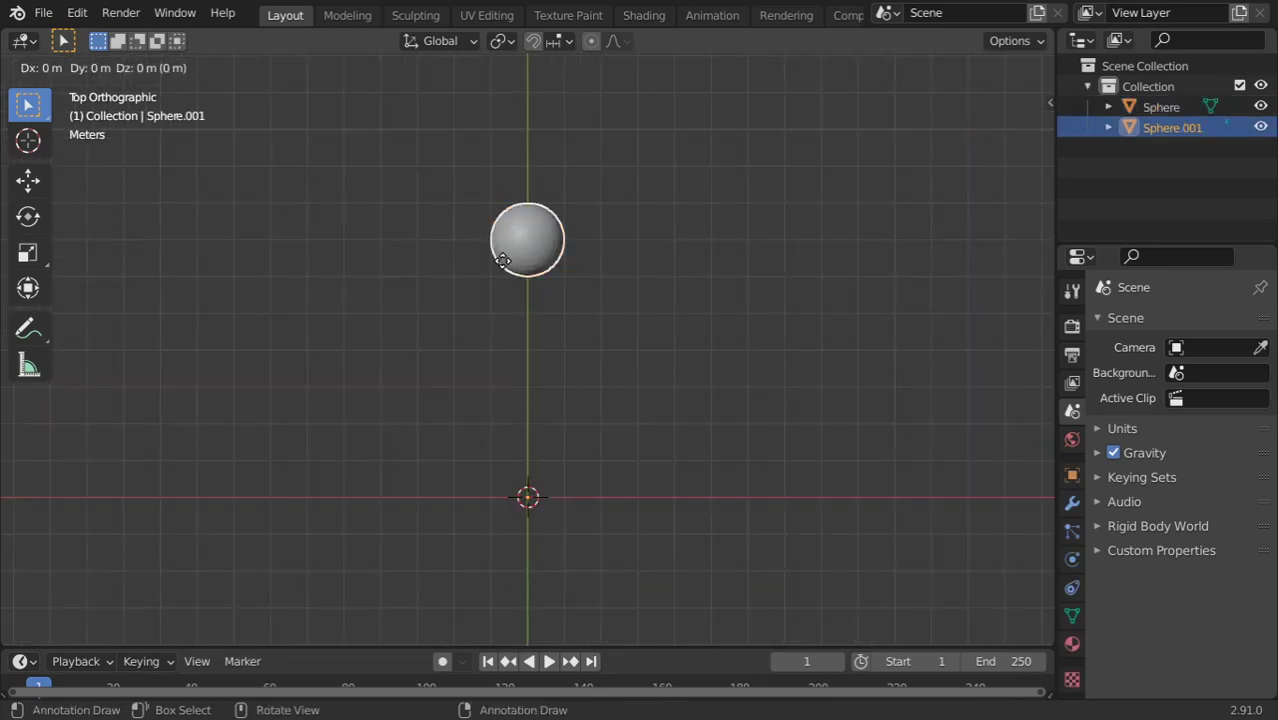
key(z)
key(x)
click(465, 301)
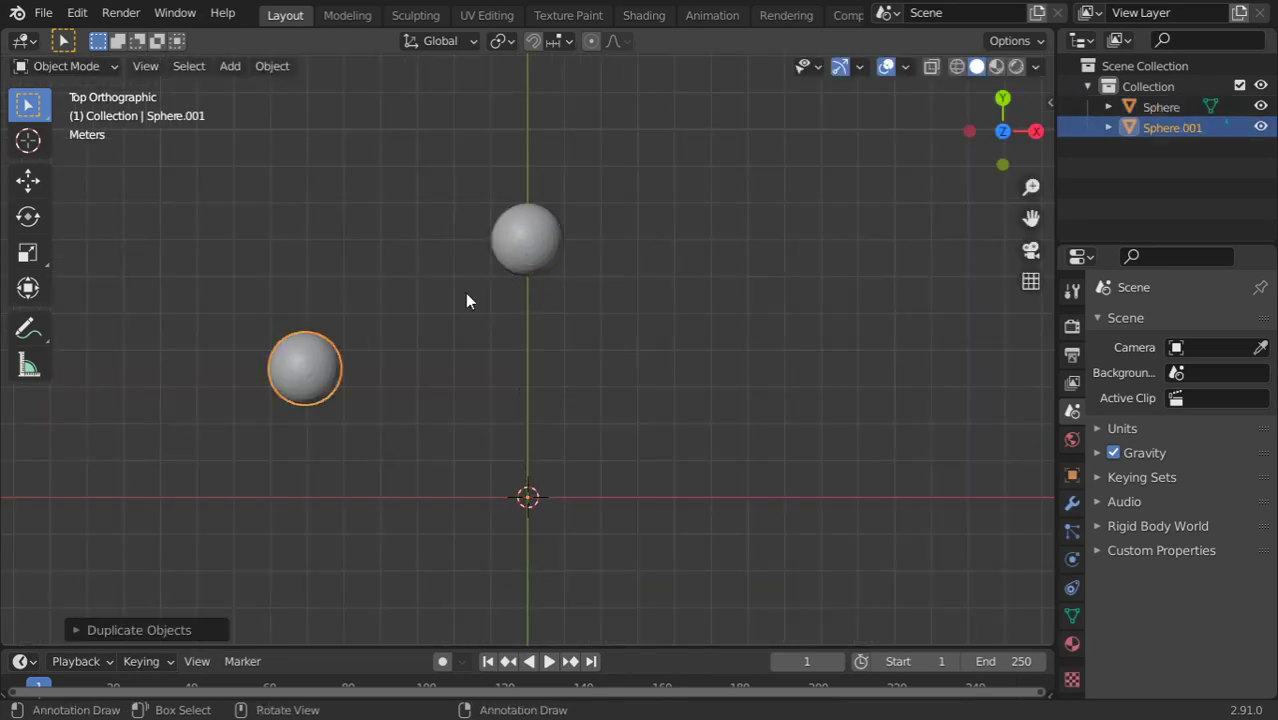
key(shift+r)
key(shift+r)
key(shift+r)
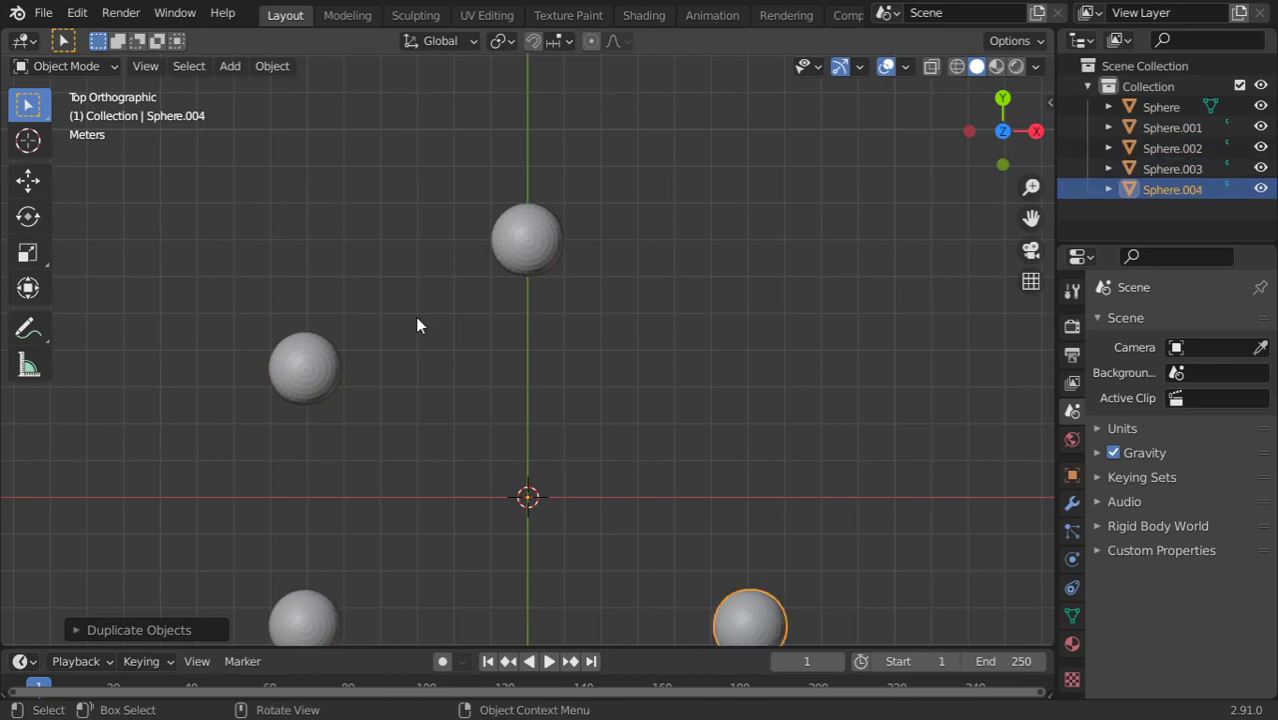
key(shift+r)
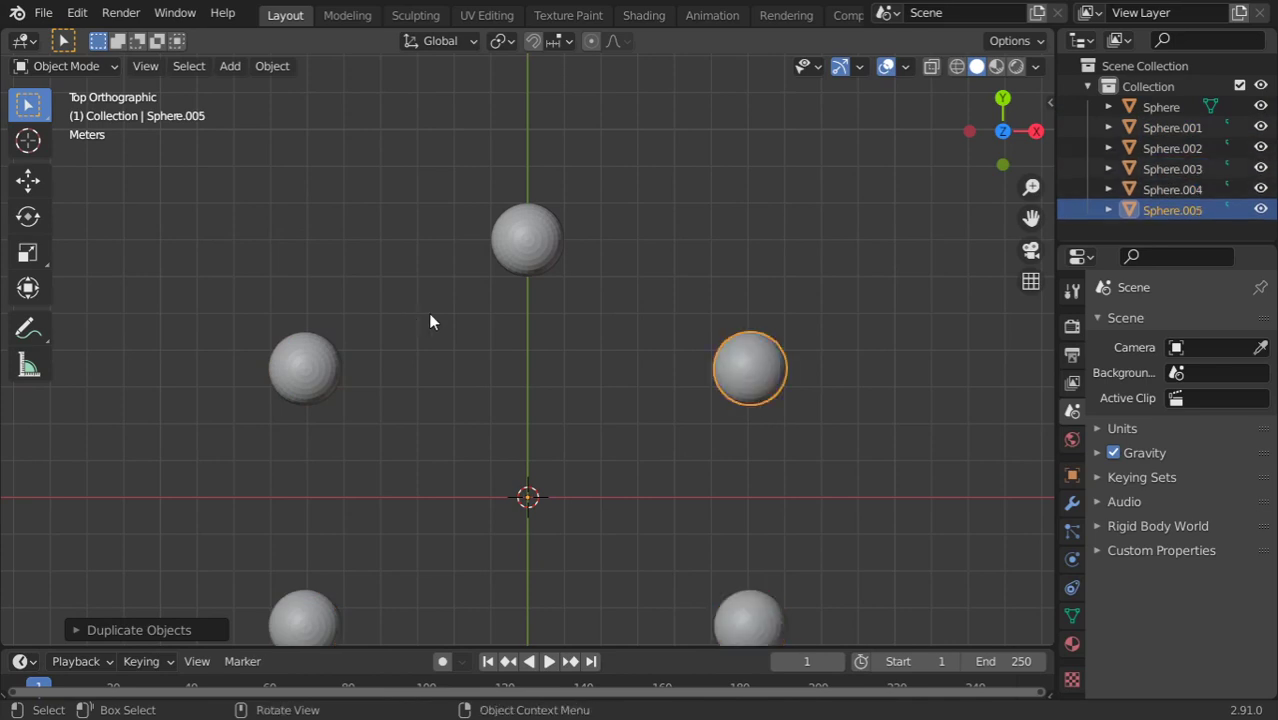
Step: Recentre the view, then cancel and delete the extra overlapping copy Sphere.006
scroll(536, 367, down, 3)
shift+middle_drag(536, 367, 545, 339)
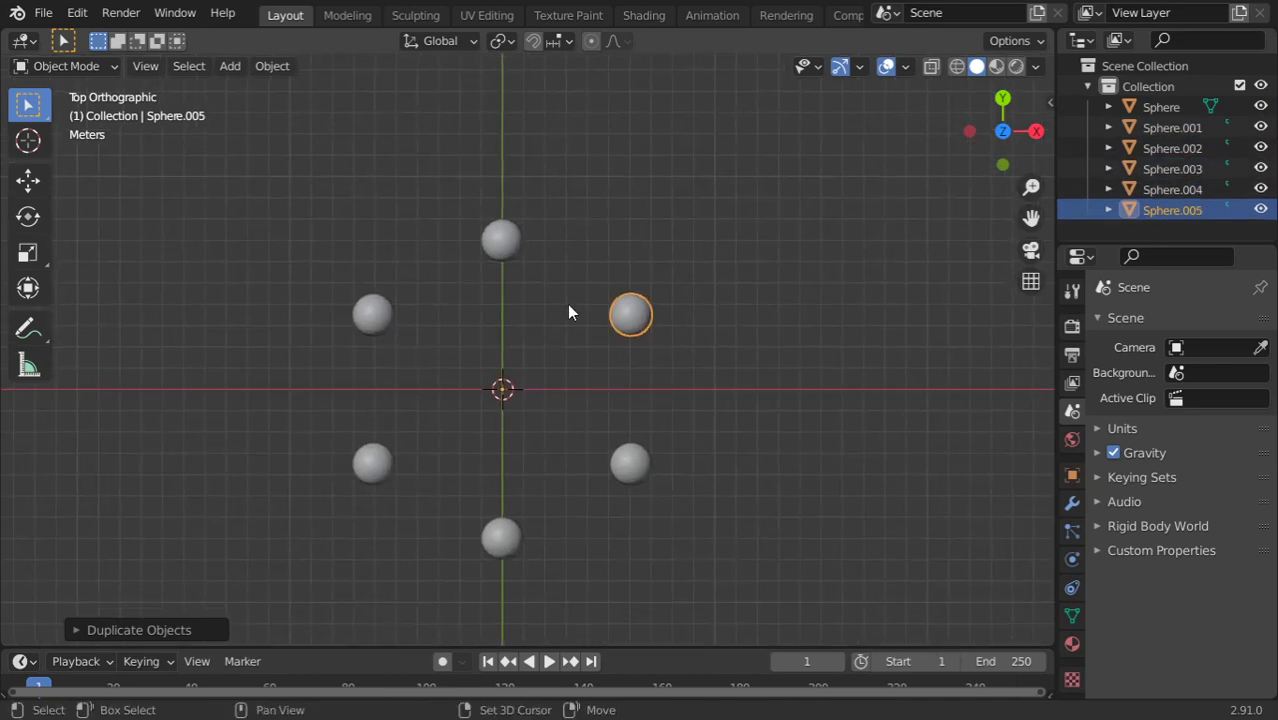
key(shift+d)
right_click(553, 266)
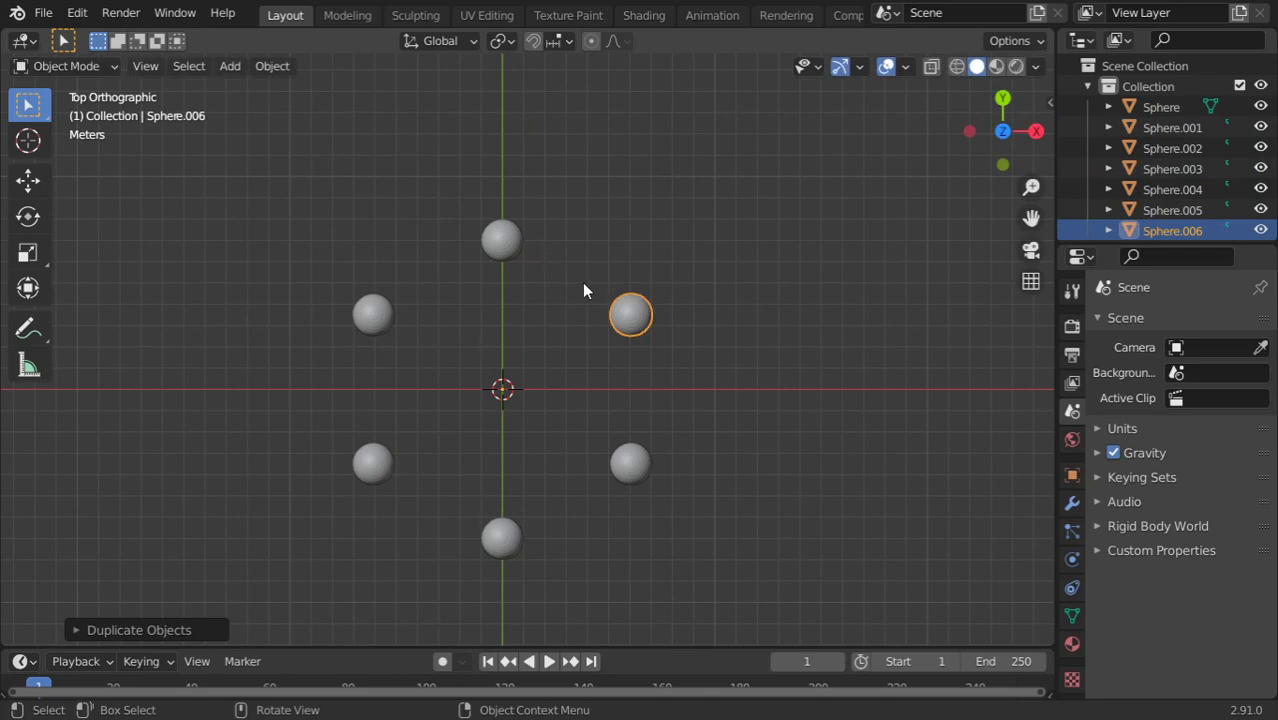
key(x)
click(583, 284)
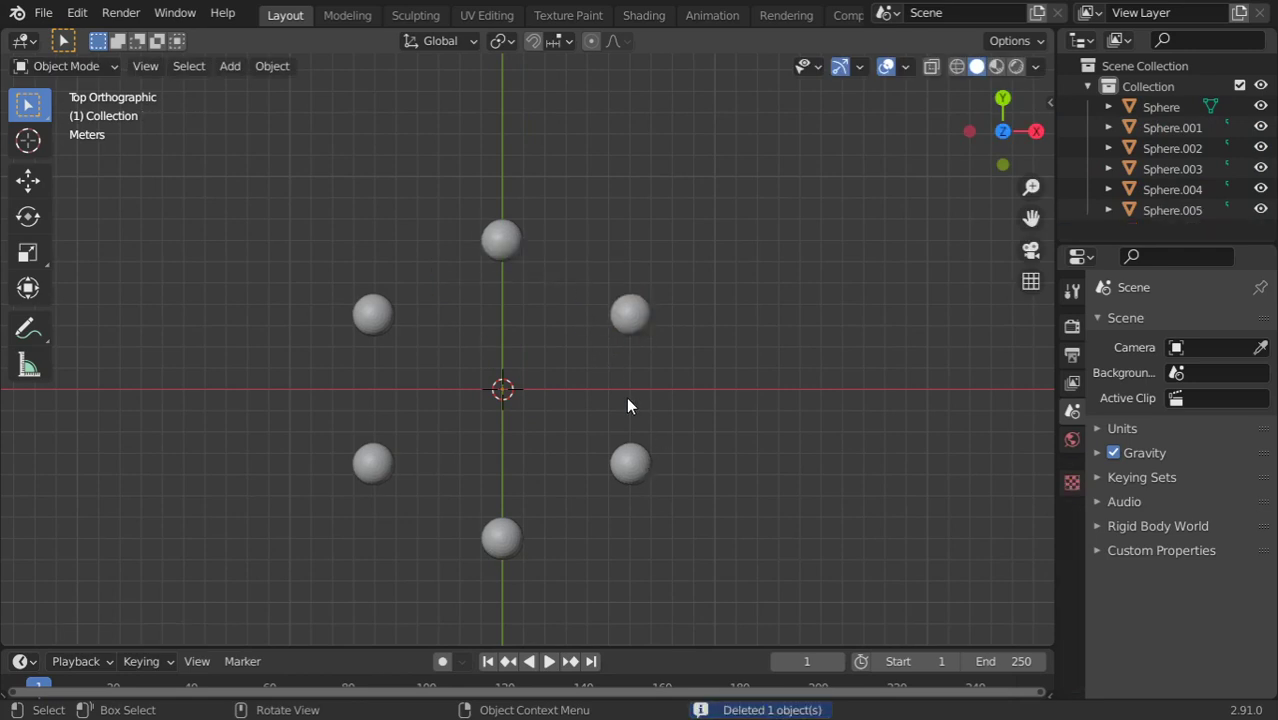
Step: Select the top sphere, then shift-add the upper-right, lower-right, bottom, lower-left and upper-left spheres
click(517, 247)
shift+click(614, 300)
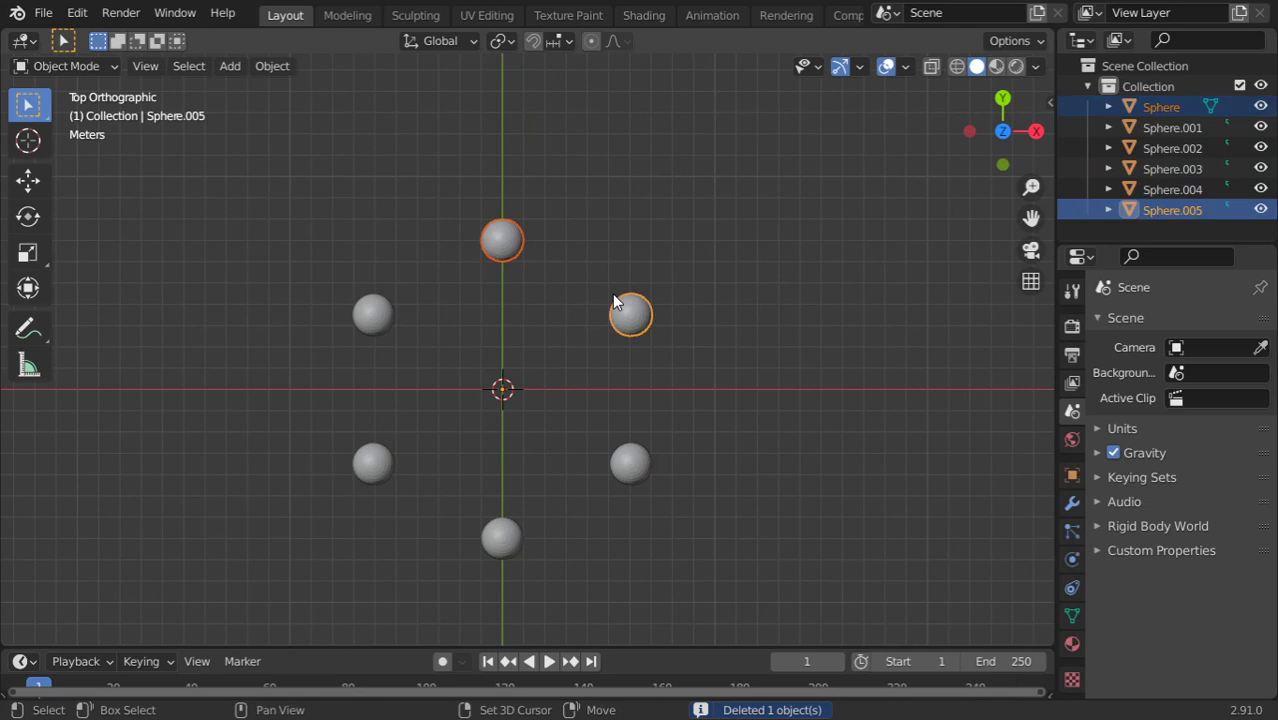
shift+click(641, 462)
shift+click(512, 536)
shift+click(373, 470)
shift+click(382, 317)
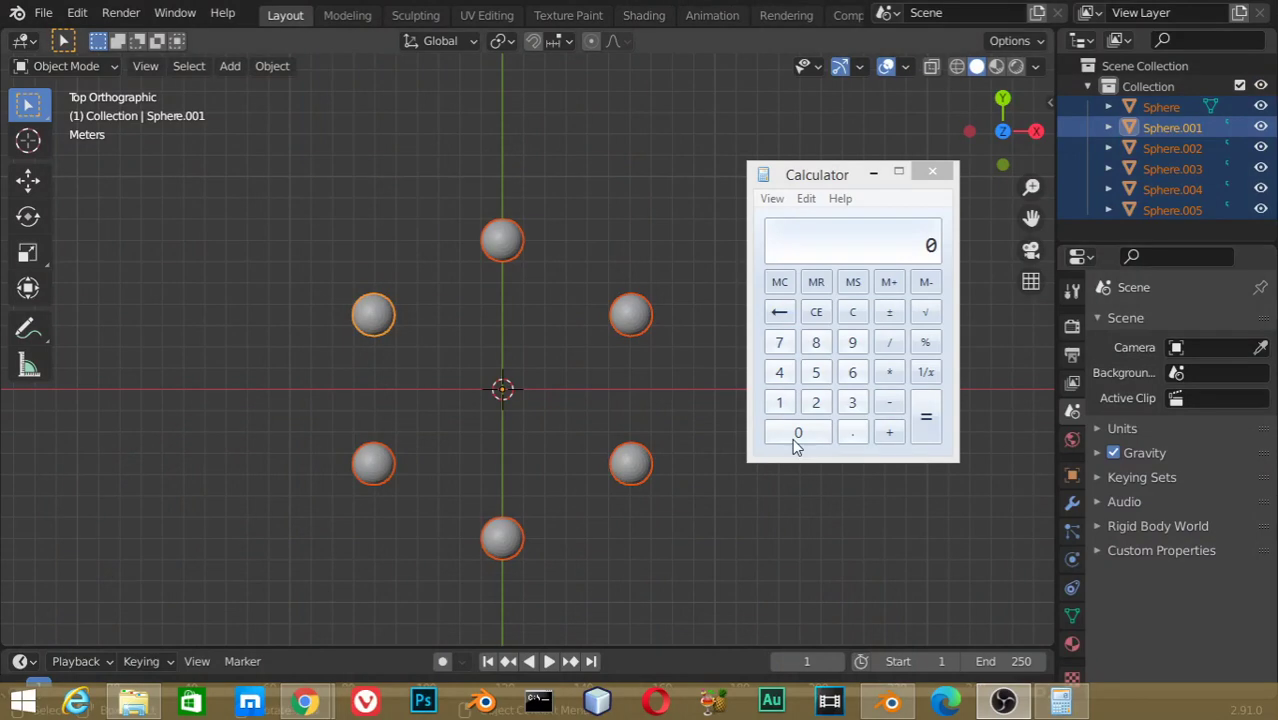
Step: Calculate 360 ÷ 5 in Calculator to get 72
click(852, 402)
click(852, 372)
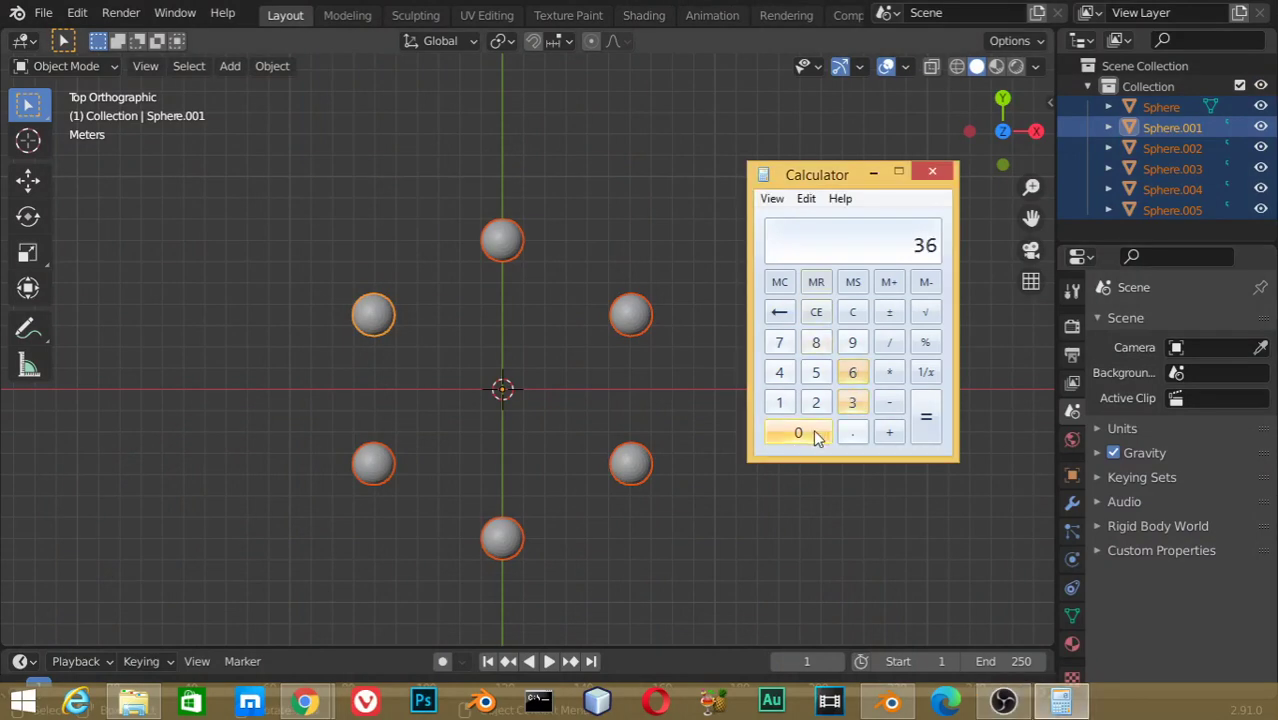
click(814, 434)
click(889, 342)
click(815, 372)
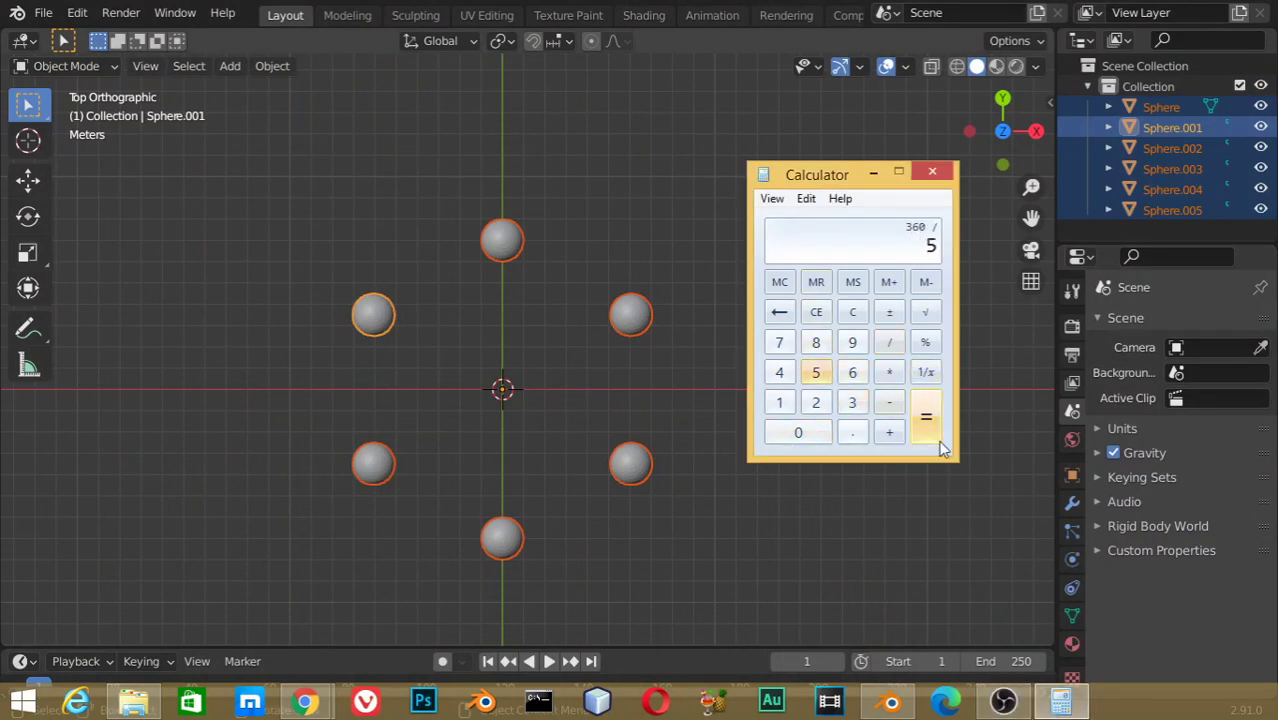
click(927, 425)
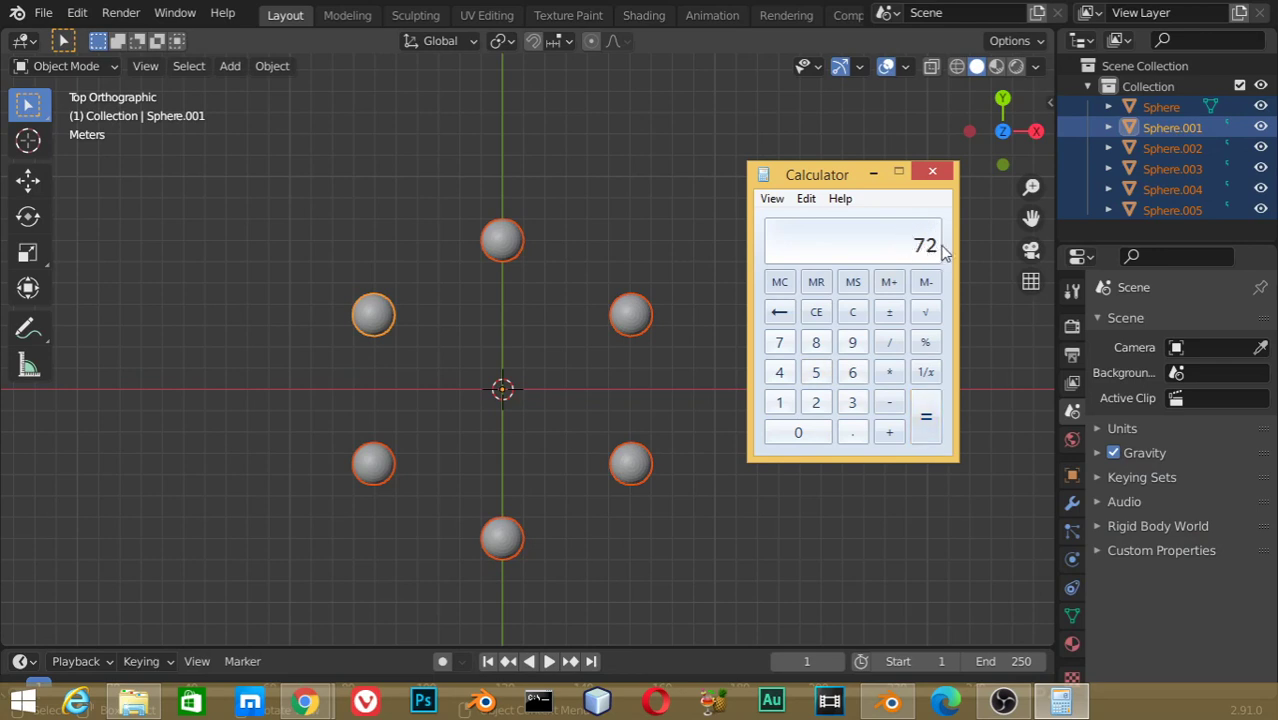
Step: Select the right, bottom, lower-left, upper-left and lower-right copies and delete them
click(636, 345)
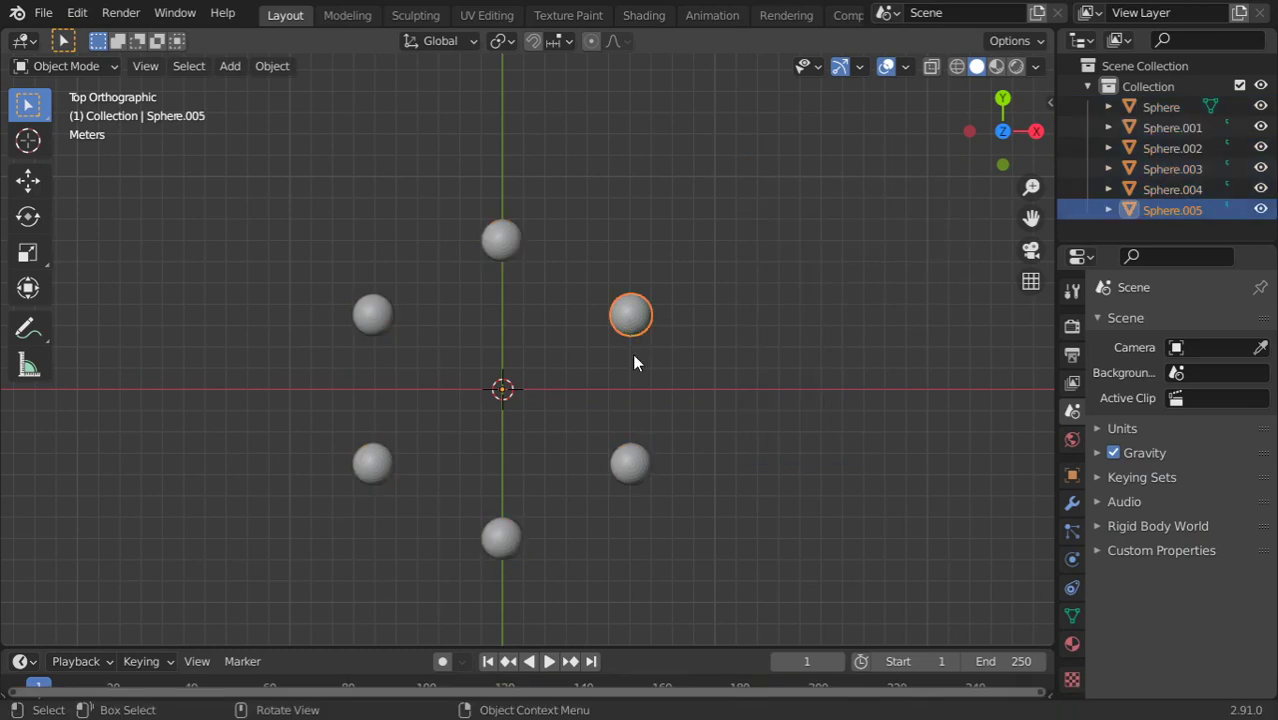
shift+click(511, 548)
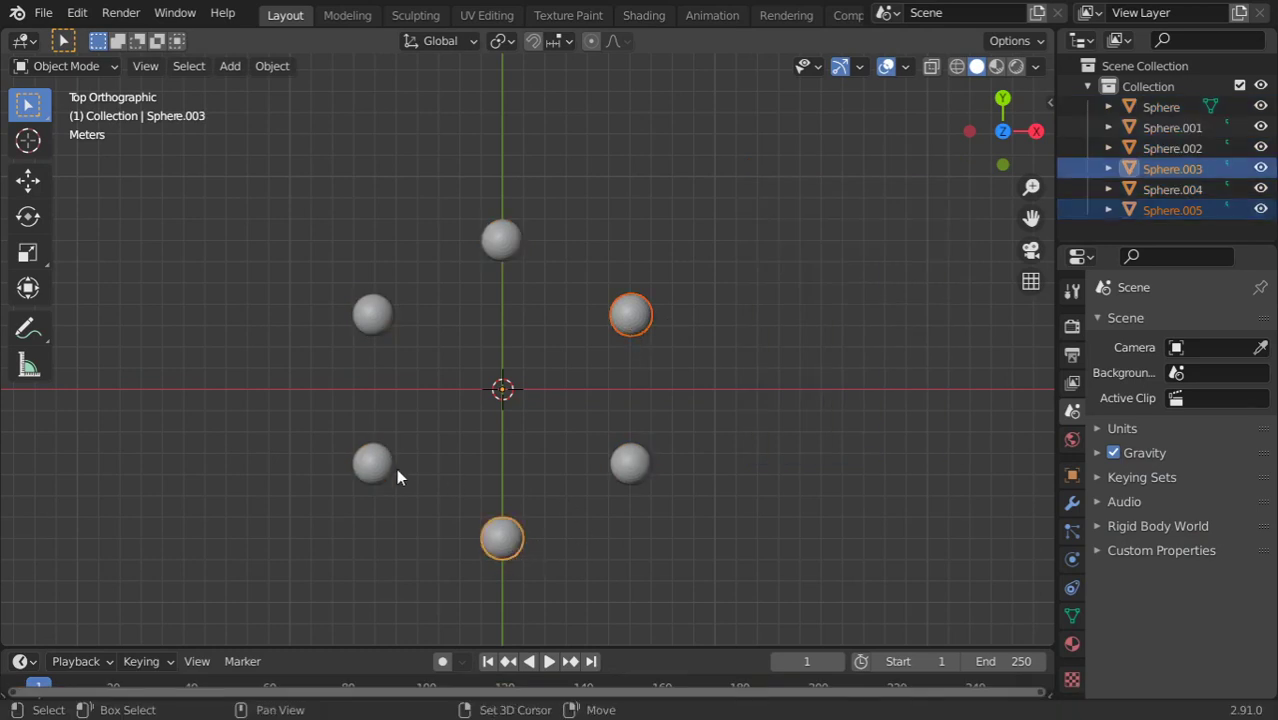
shift+click(390, 466)
shift+click(361, 322)
shift+click(630, 463)
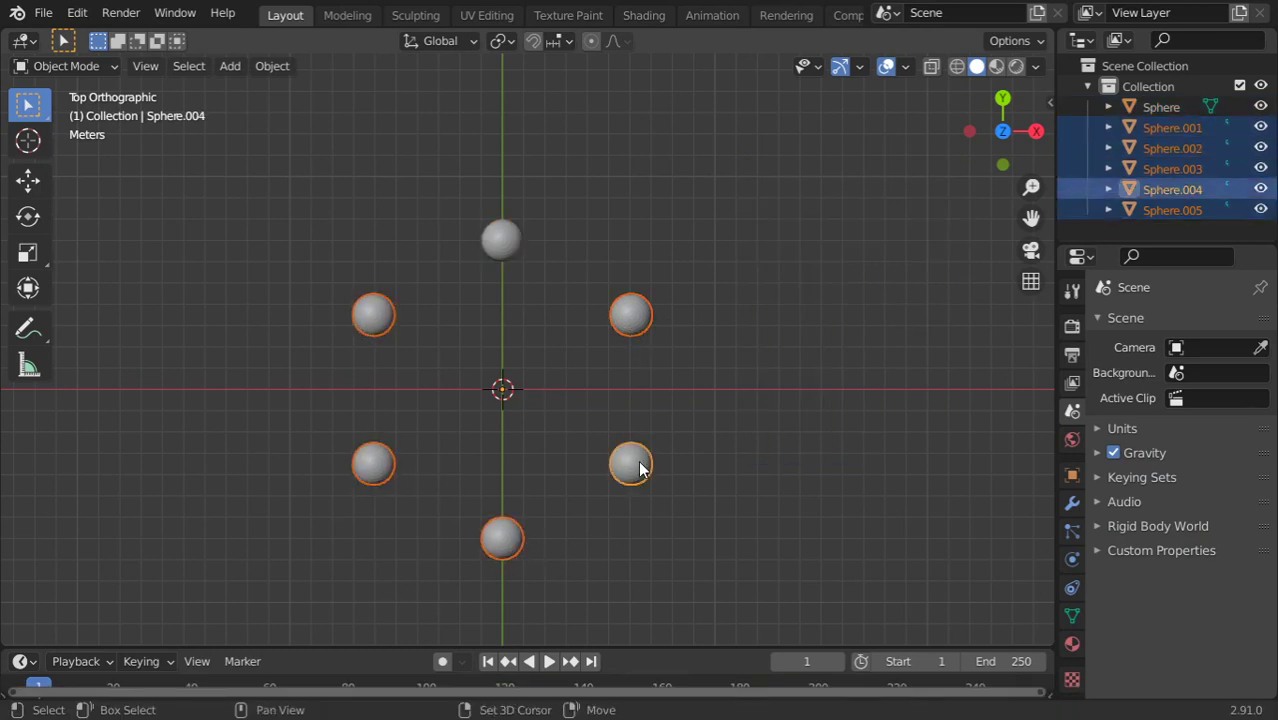
key(x)
click(643, 385)
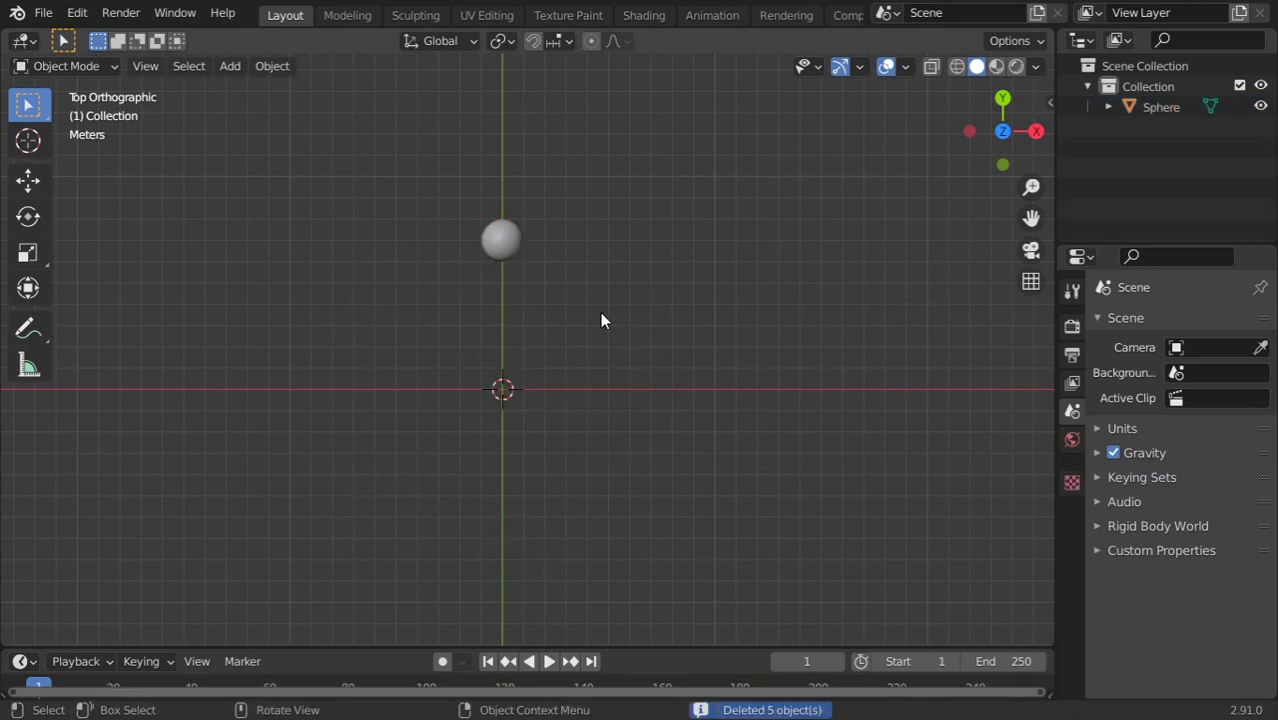
Step: Delete the original sphere, undo to restore it, then deselect it
click(516, 245)
key(Delete)
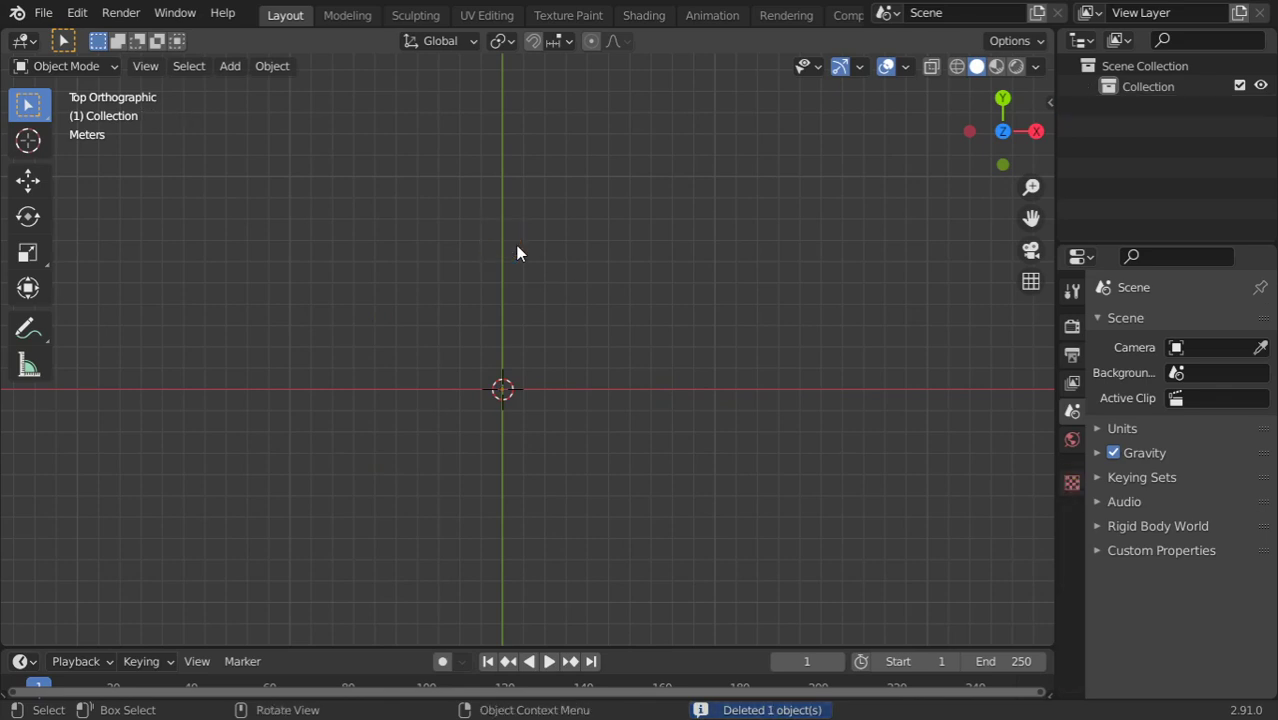
key(ctrl+z)
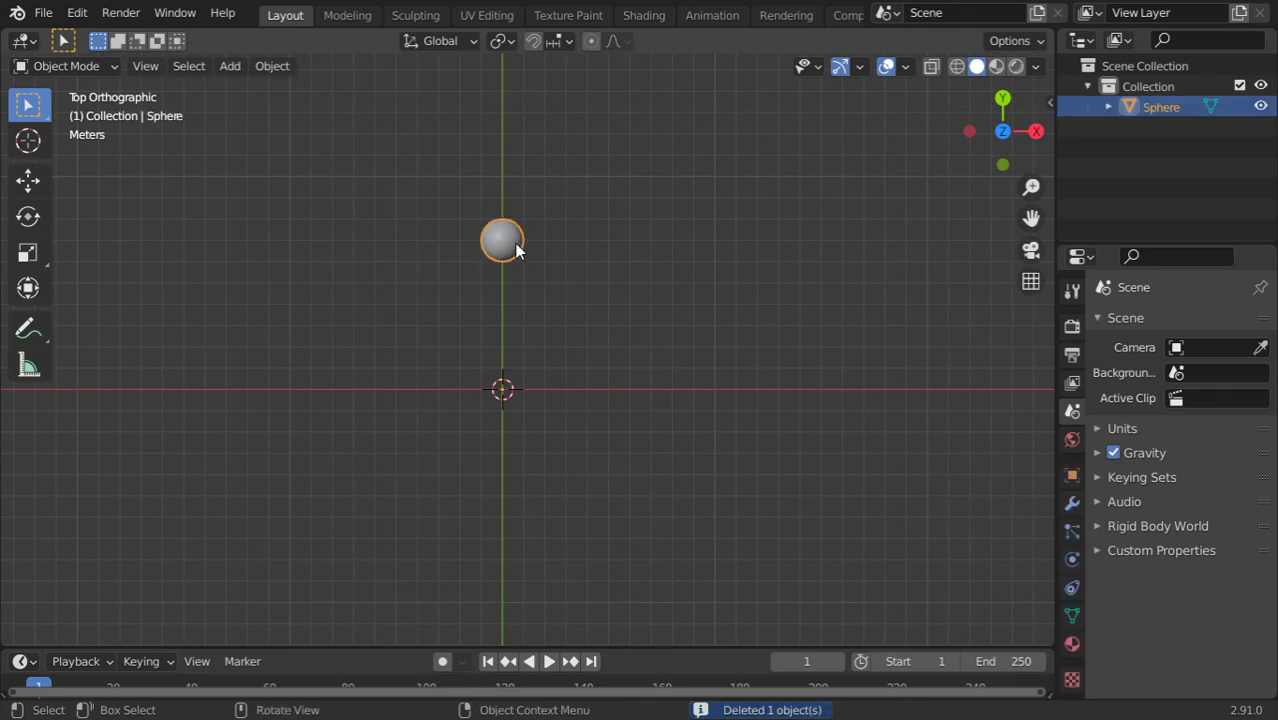
click(600, 352)
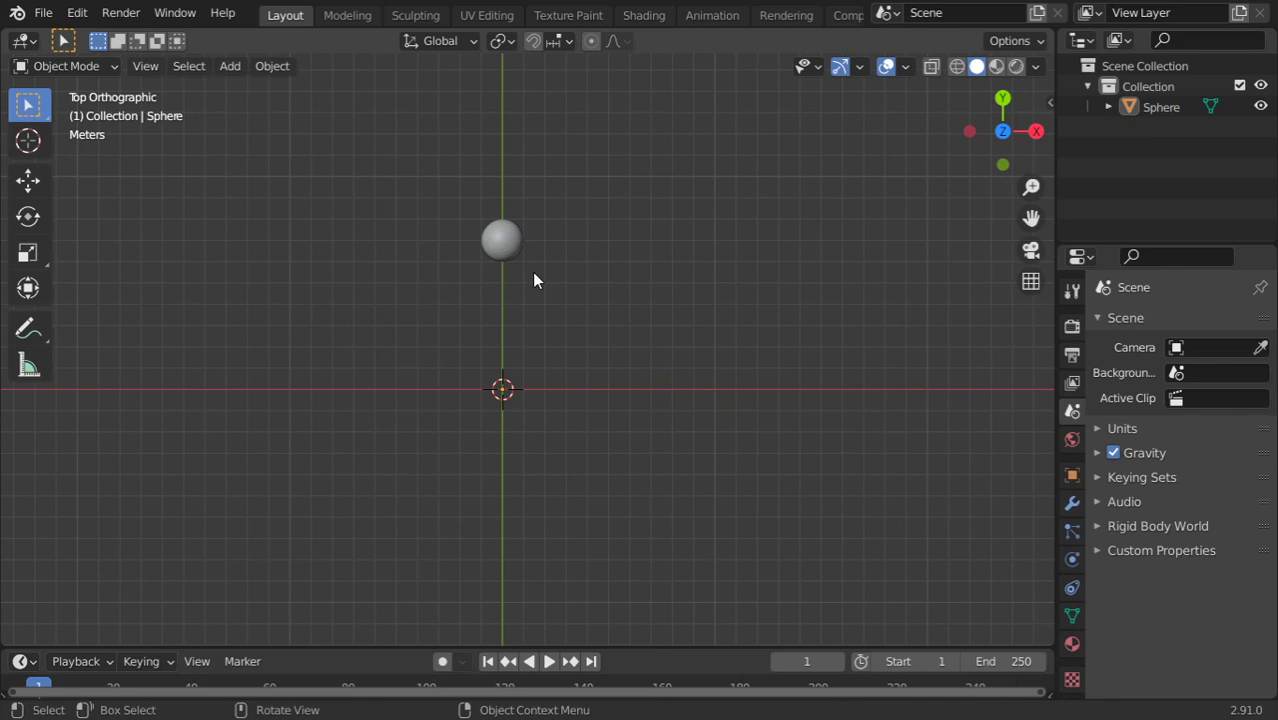
Step: Duplicate the sphere and rotate the copy 72° around the 3D cursor
click(505, 250)
scroll(505, 252, up, 5)
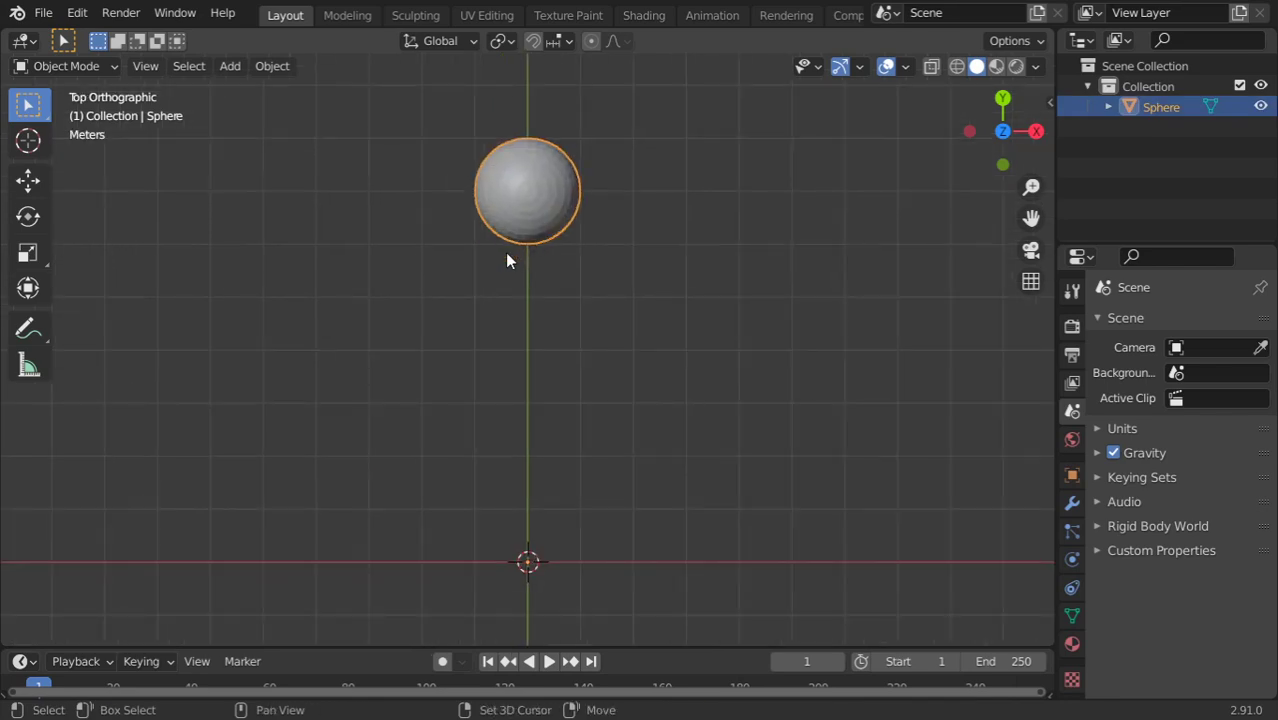
key(shift+d)
text(r72)
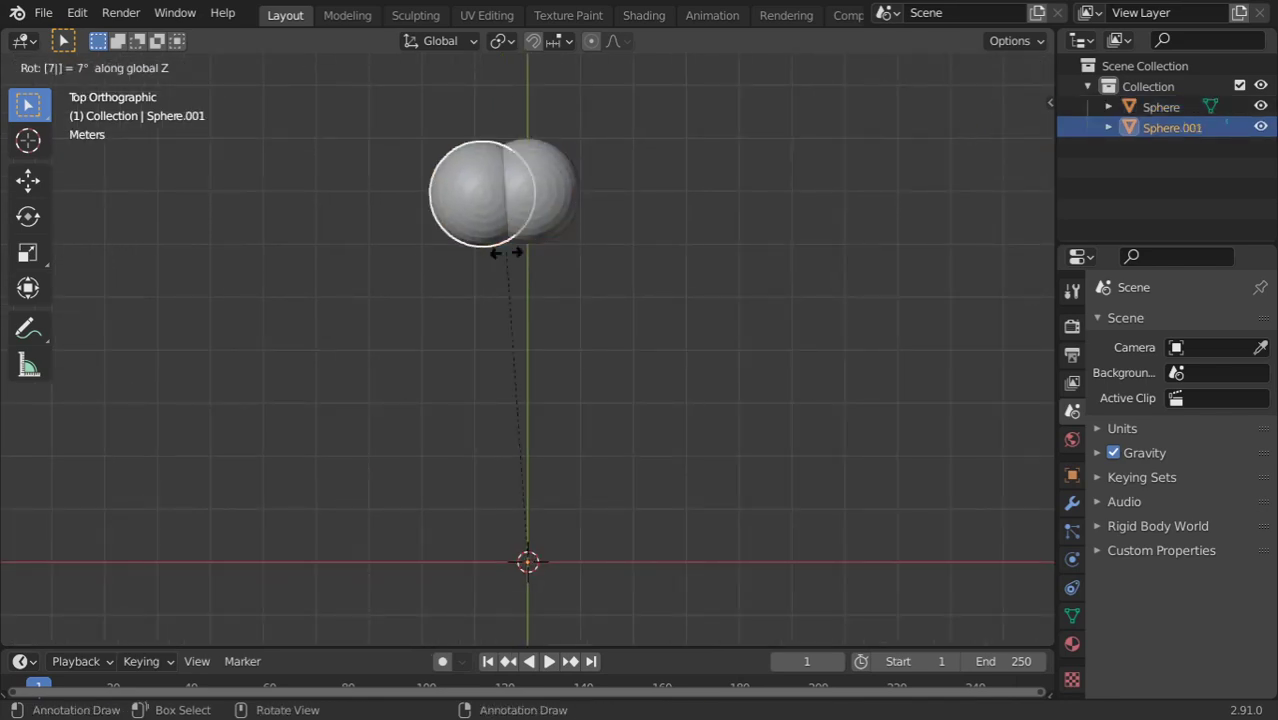
key(Return)
Step: Repeat the 72° duplicate-rotate to complete the five-sphere ring, then bring Calculator back
scroll(488, 286, down, 3)
key(shift+r)
key(shift+r)
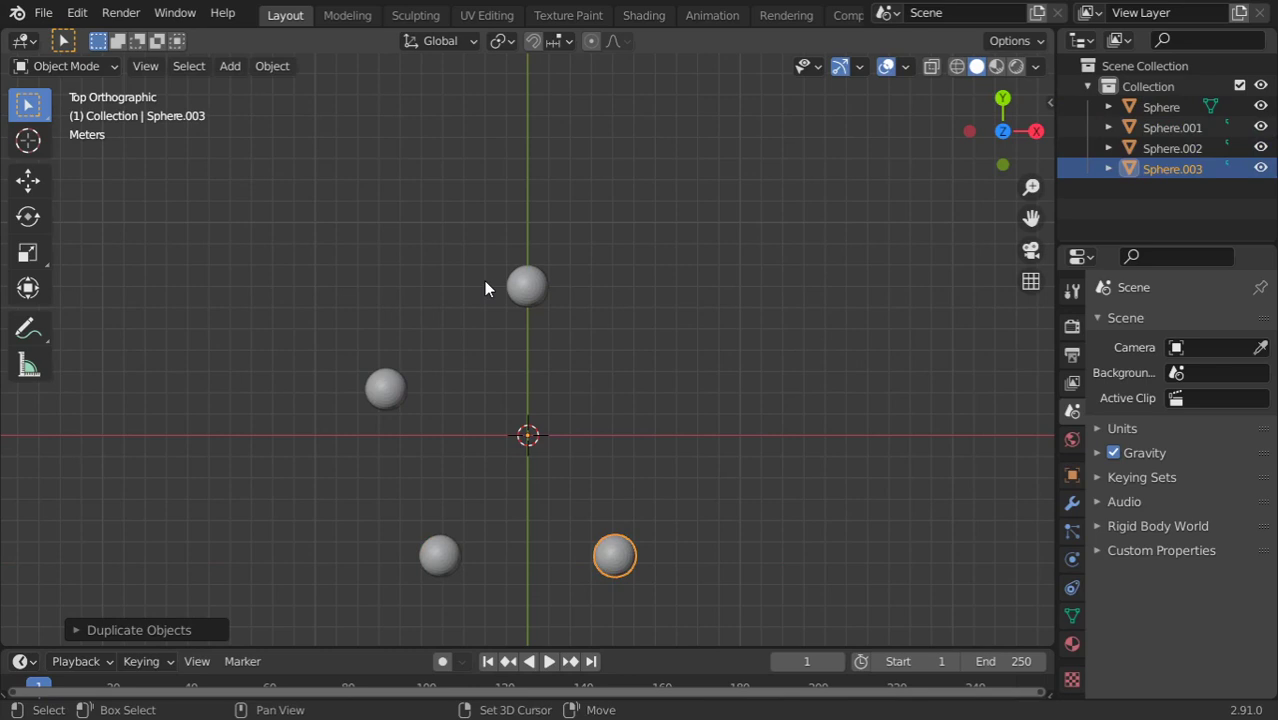
key(shift+r)
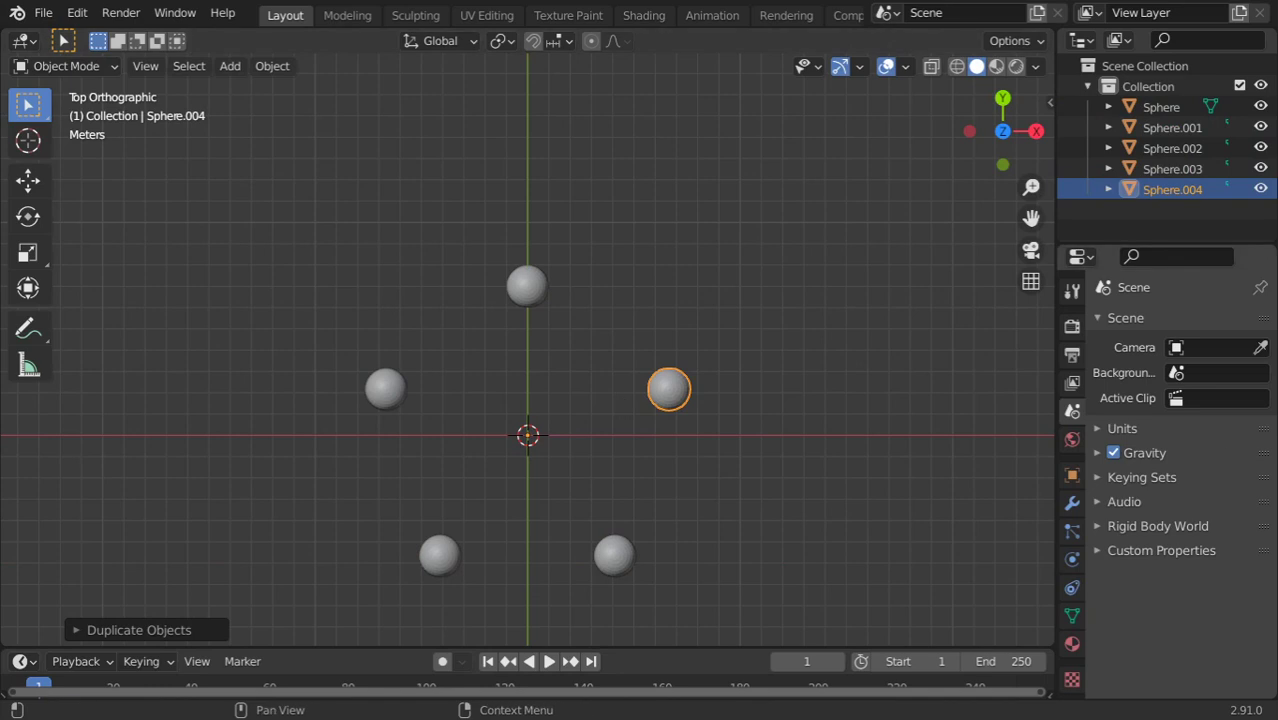
key(alt+Tab)
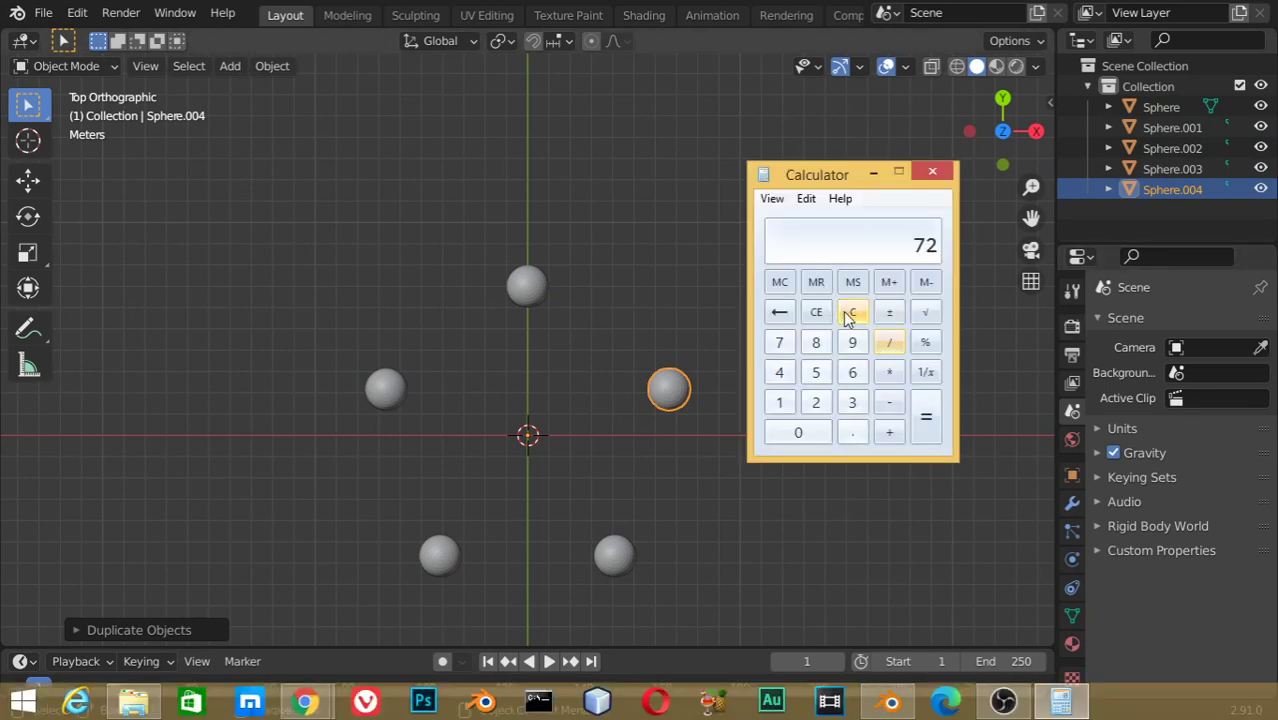
Step: Clear Calculator and compute 360 ÷ 8 = 45 for an eight-sphere ring
click(848, 316)
click(852, 402)
click(852, 372)
click(800, 432)
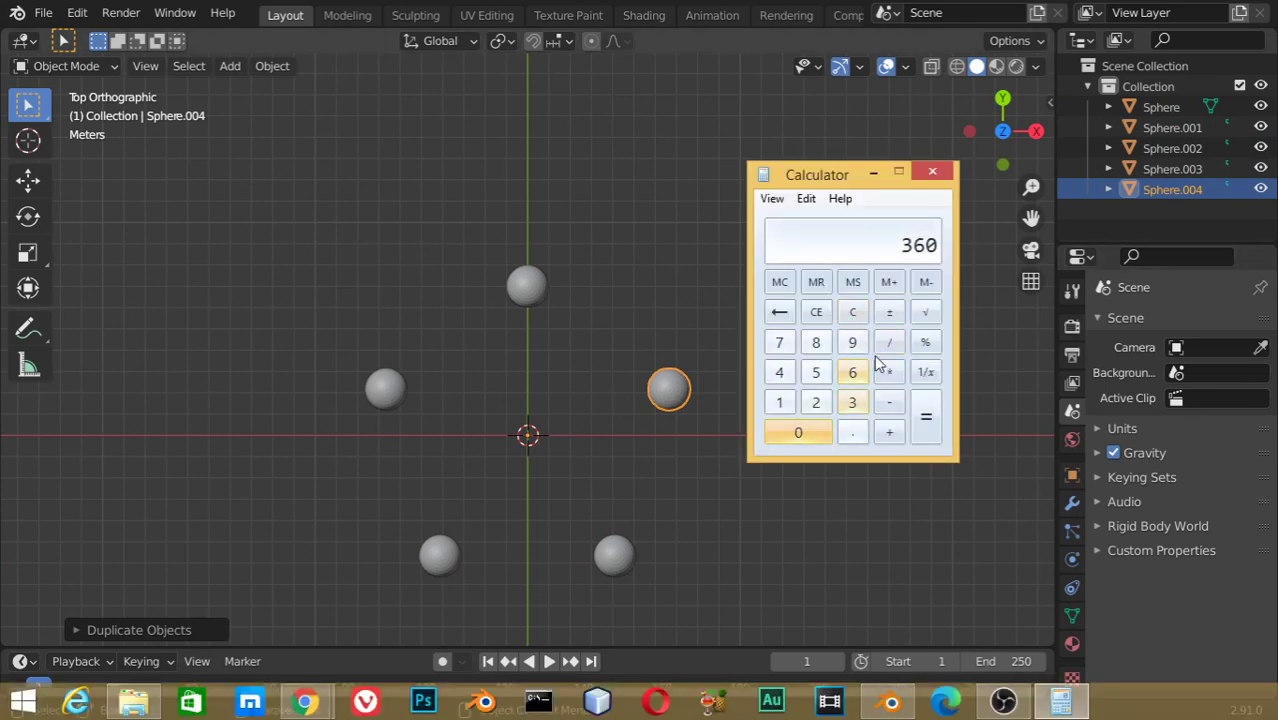
click(886, 344)
click(816, 342)
click(926, 432)
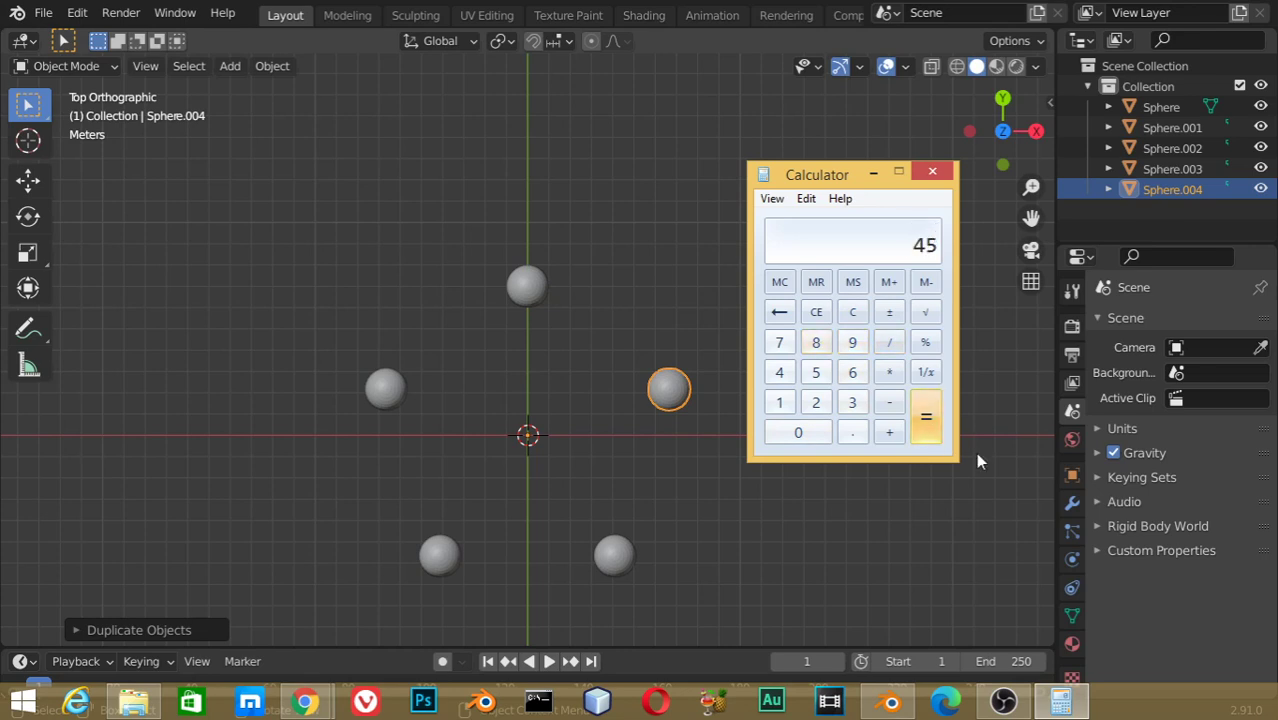
Step: Compute 360 ÷ 10 = 36 for a ten-sphere ring
click(852, 402)
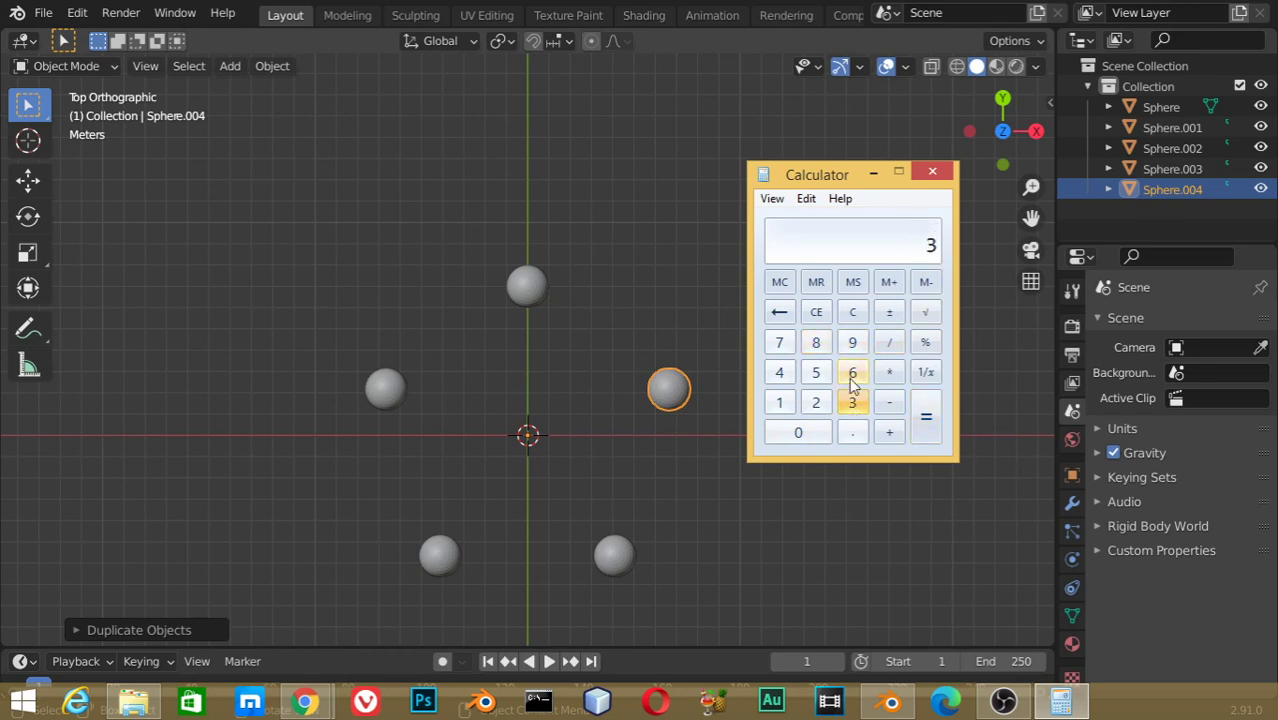
click(852, 372)
click(815, 432)
click(889, 342)
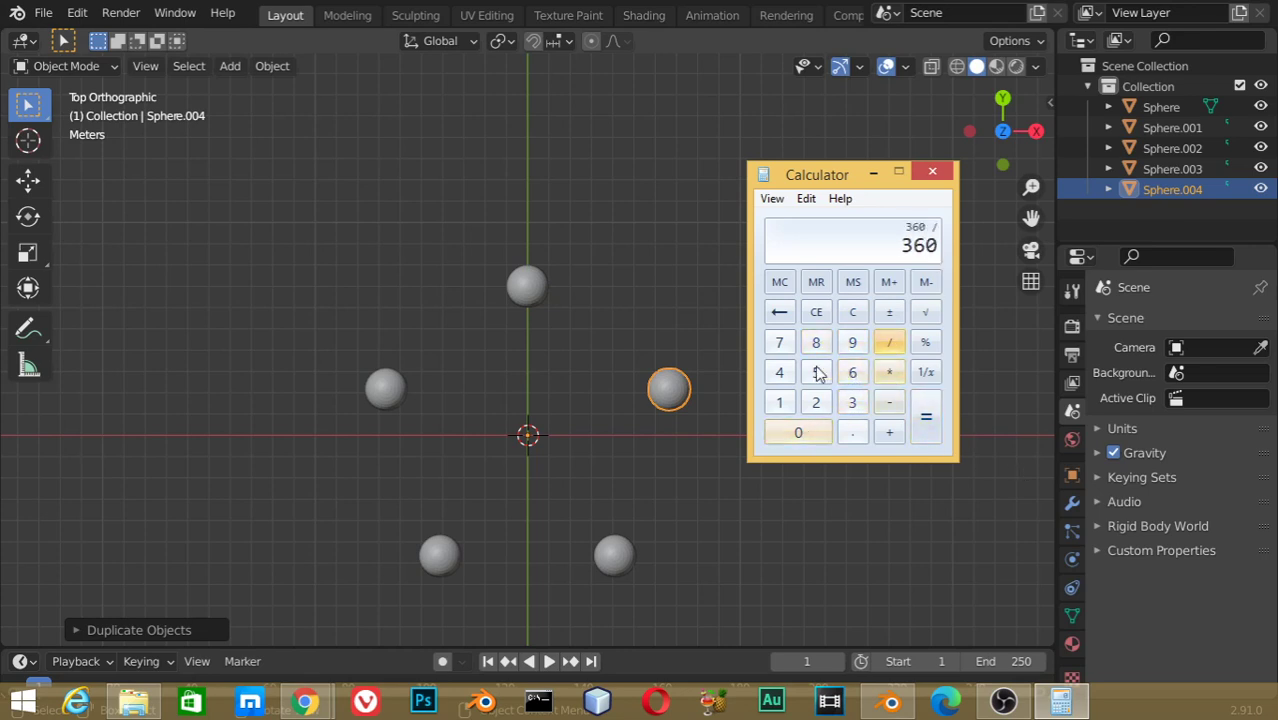
click(779, 402)
click(790, 433)
click(930, 412)
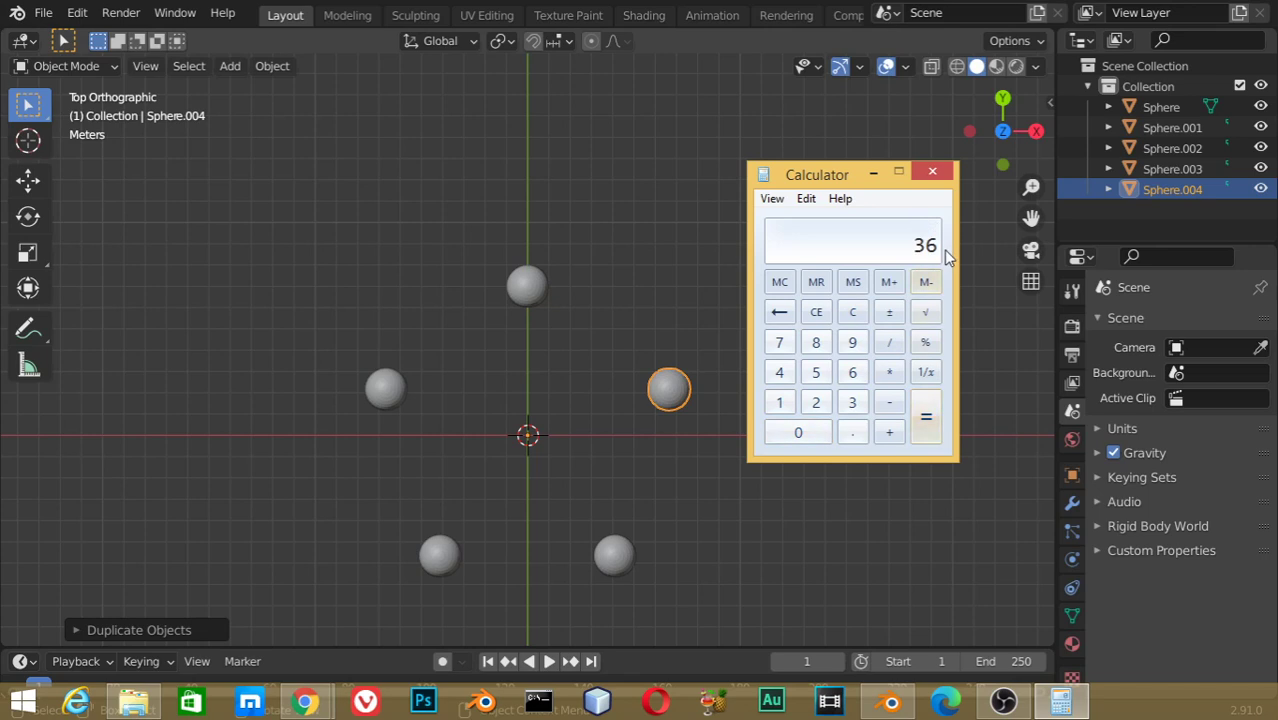